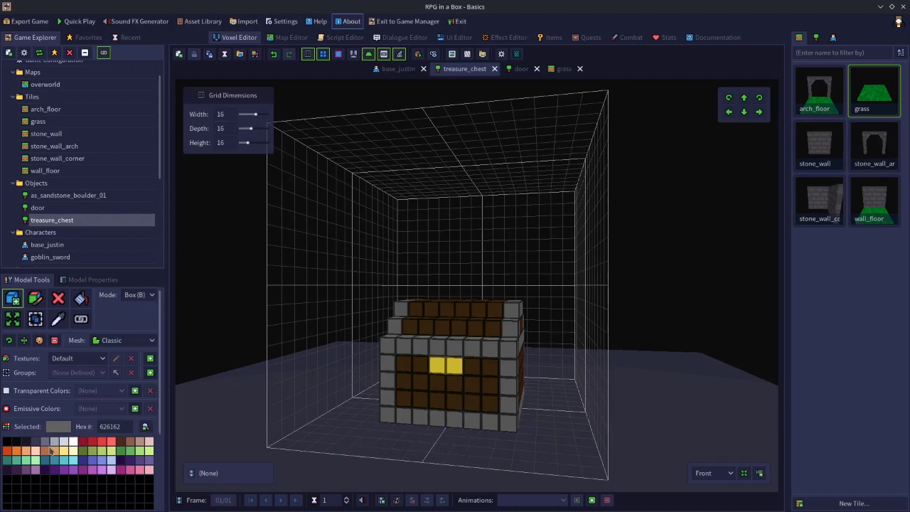
# Duplicate the treasure_chest model's current frame, flip between the two frames to compare them, and stay on frame 2
pyautogui.moveTo(308, 458); pyautogui.dragTo(299, 455, button='middle')
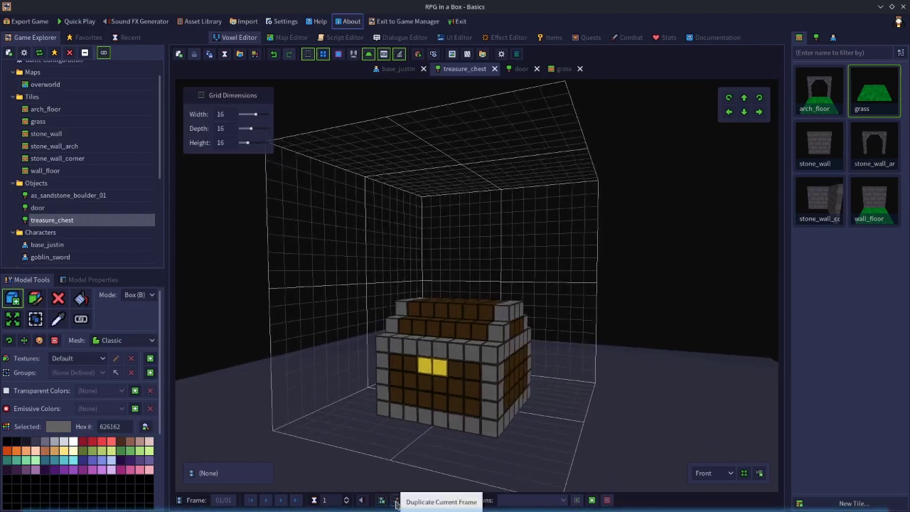
pyautogui.click(396, 501)
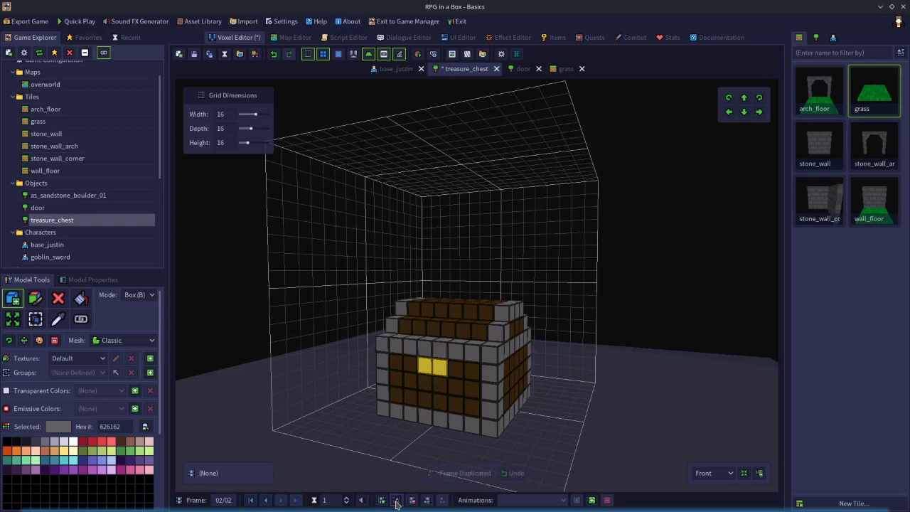
pyautogui.press('Home')
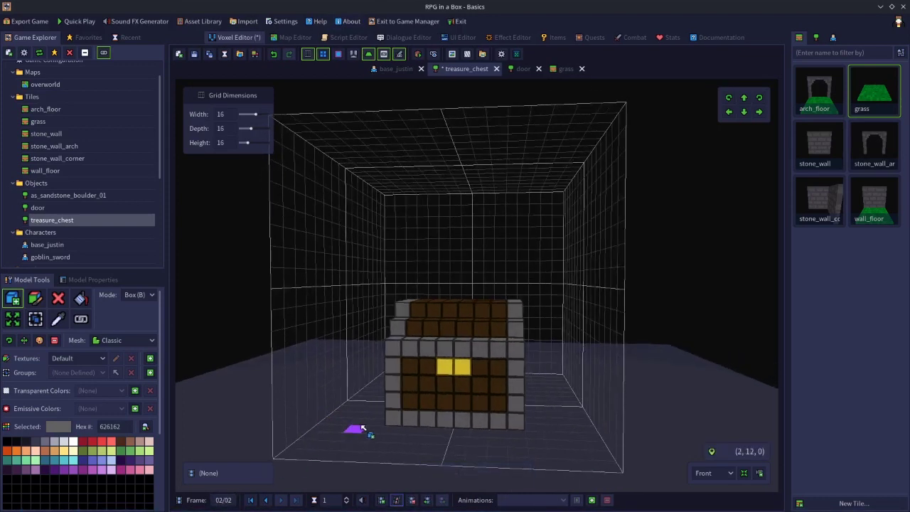
pyautogui.click(265, 500)
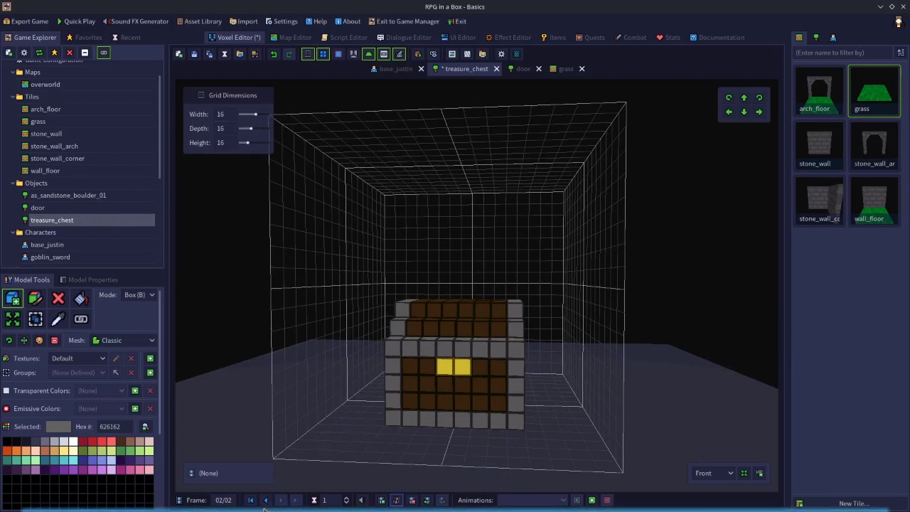
pyautogui.click(280, 501)
pyautogui.click(269, 502)
pyautogui.click(265, 499)
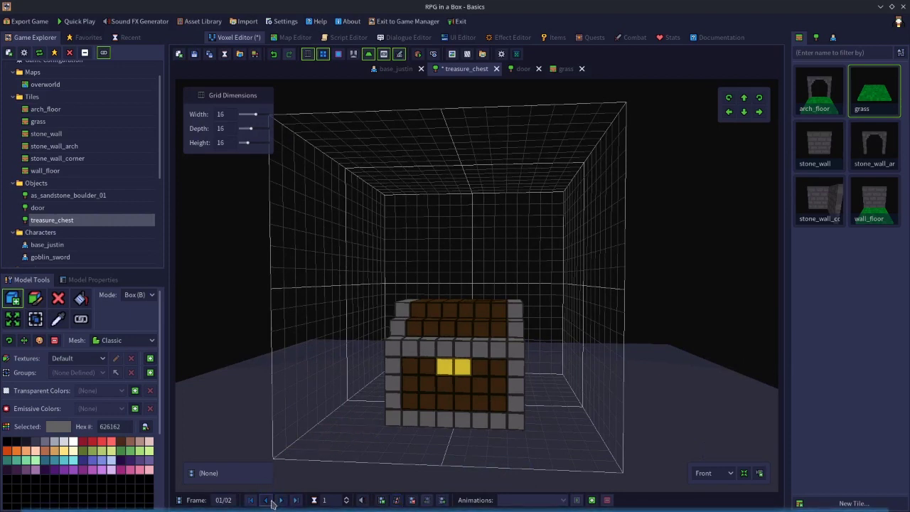
pyautogui.click(280, 500)
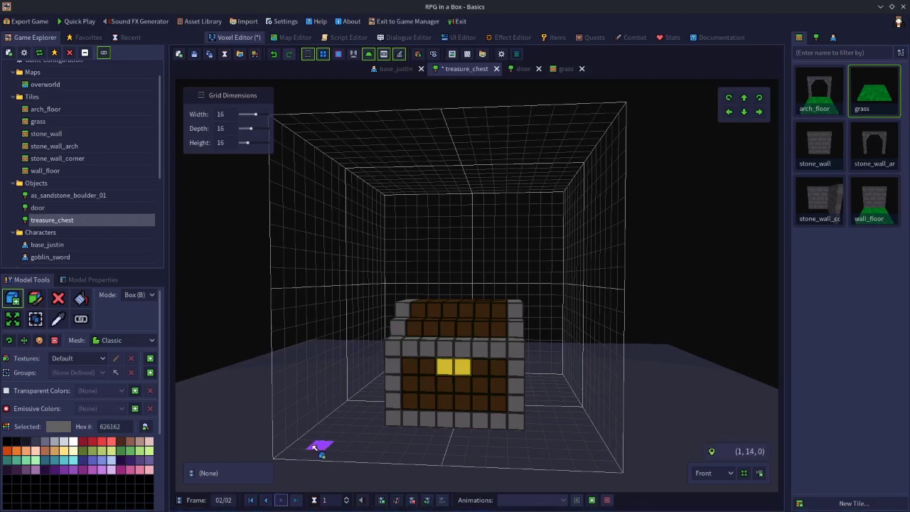
# On frame 2, select all three stepped upper voxel layers that form the chest's lid
pyautogui.moveTo(314, 448); pyautogui.dragTo(258, 372, button='right')
pyautogui.click(35, 319)
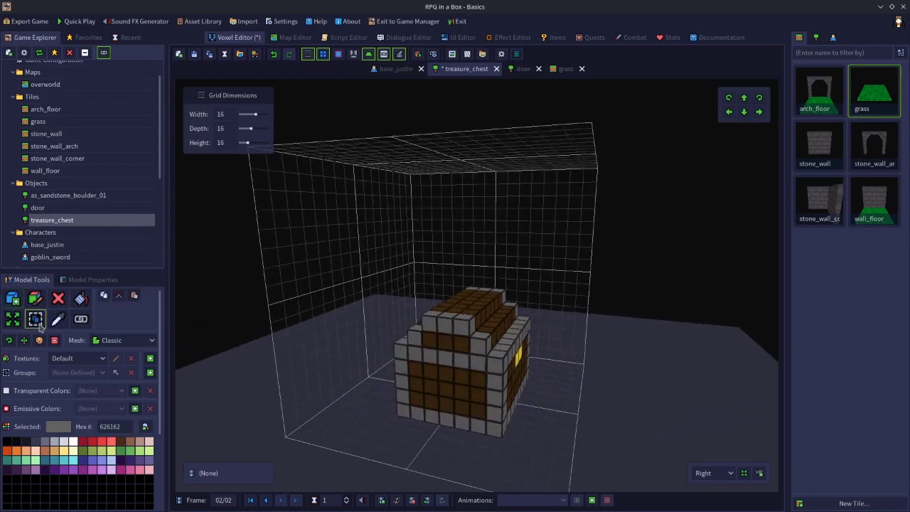
pyautogui.moveTo(400, 350); pyautogui.dragTo(523, 321)
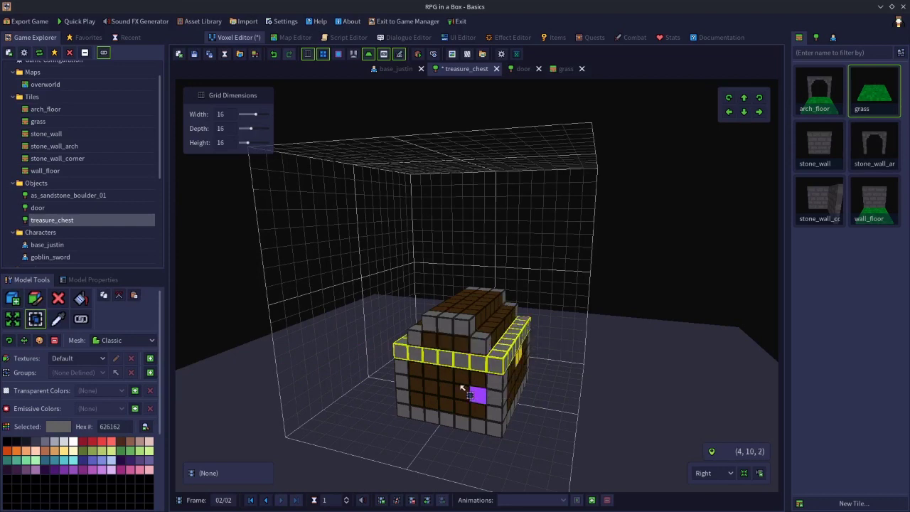
pyautogui.keyDown('shift'); pyautogui.moveTo(415, 331); pyautogui.dragTo(514, 314); pyautogui.keyUp('shift')
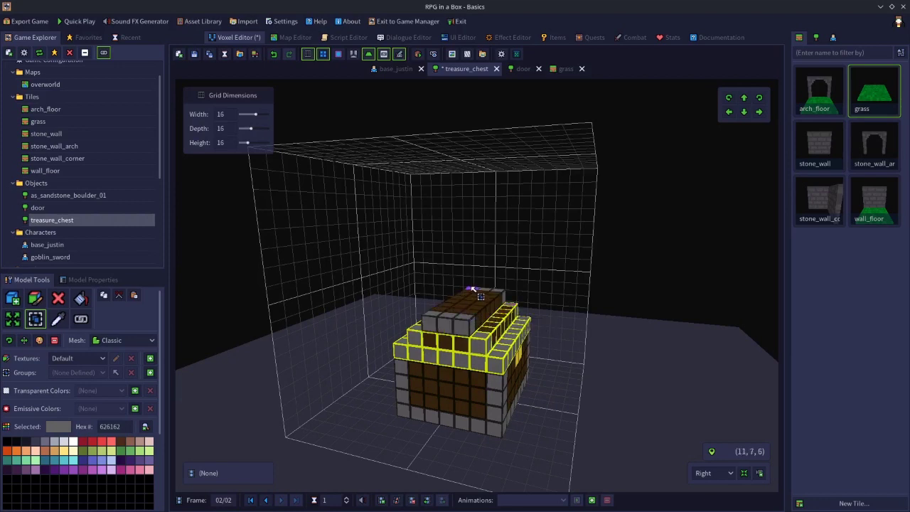
pyautogui.keyDown('shift'); pyautogui.moveTo(471, 292); pyautogui.dragTo(475, 356); pyautogui.keyUp('shift')
pyautogui.moveTo(477, 359); pyautogui.dragTo(243, 366, button='right')
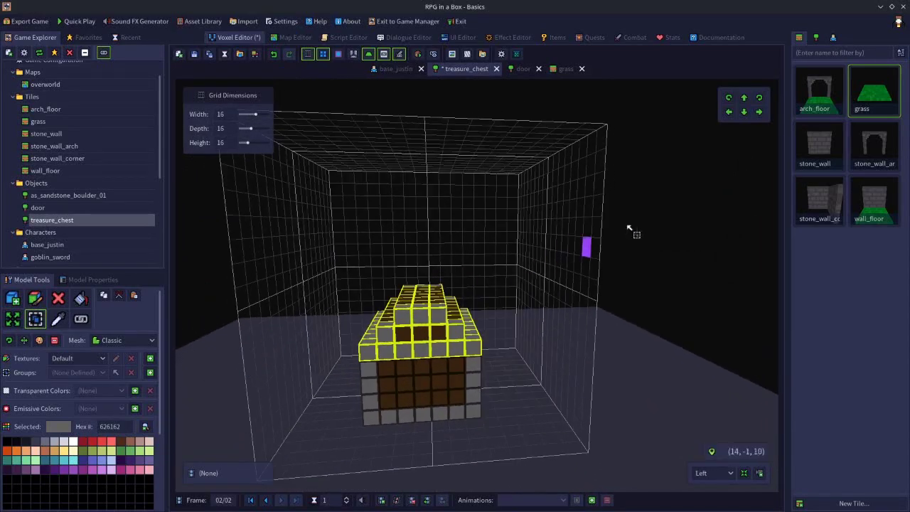
pyautogui.click(759, 98)
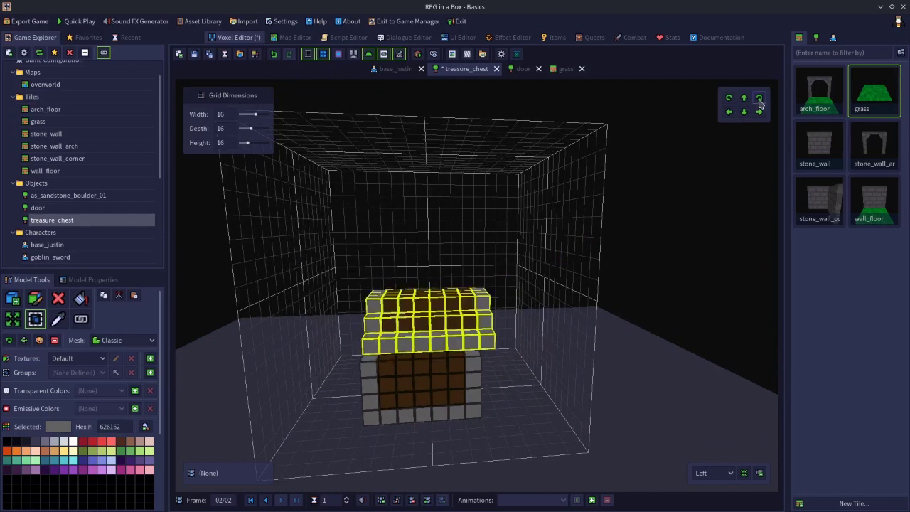
pyautogui.moveTo(585, 342); pyautogui.dragTo(693, 352, button='right')
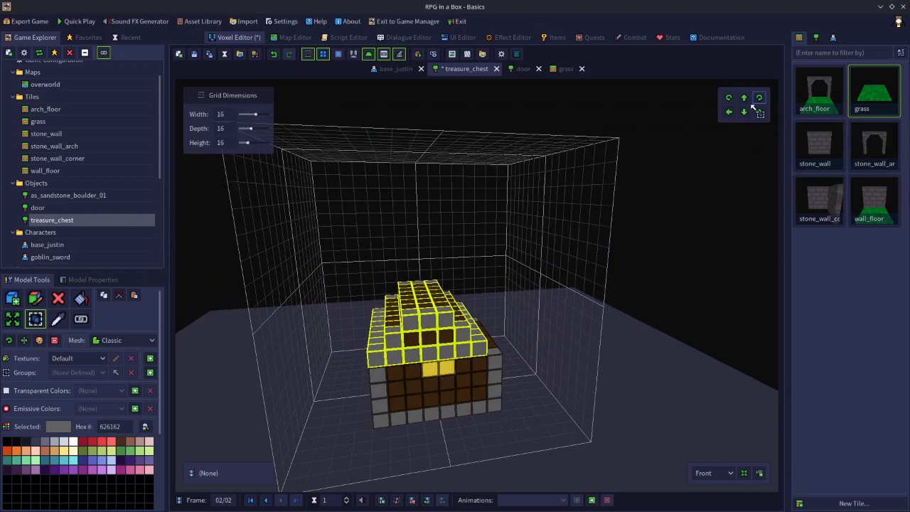
pyautogui.click(728, 97)
pyautogui.moveTo(557, 365); pyautogui.dragTo(528, 349, button='right')
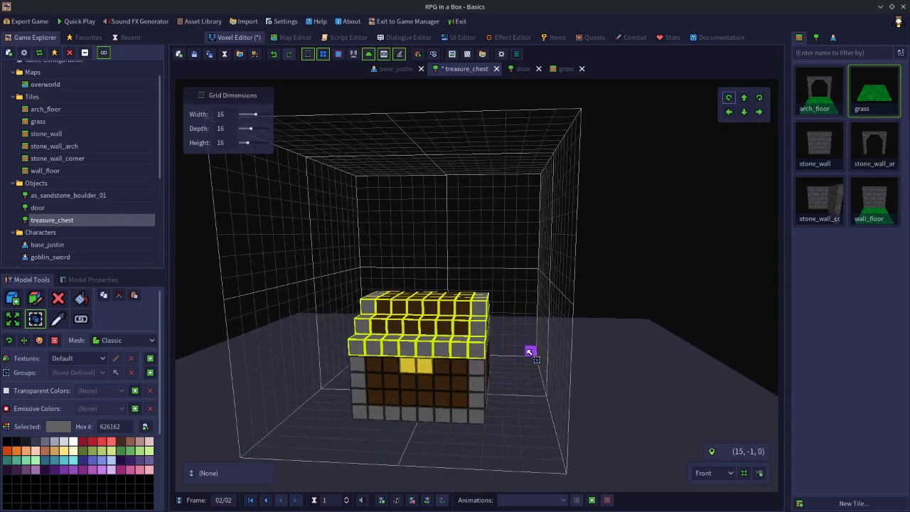
# Rotate the selected lid three quarter turns so it stands upright with its flat underside facing the chest's front
pyautogui.moveTo(759, 113); pyautogui.dragTo(531, 121, button='right')
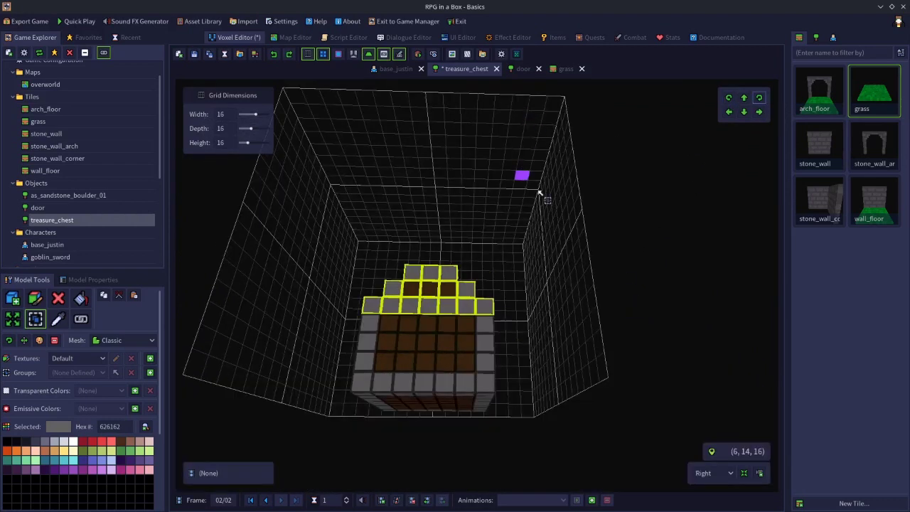
pyautogui.moveTo(601, 230); pyautogui.dragTo(583, 108, button='right')
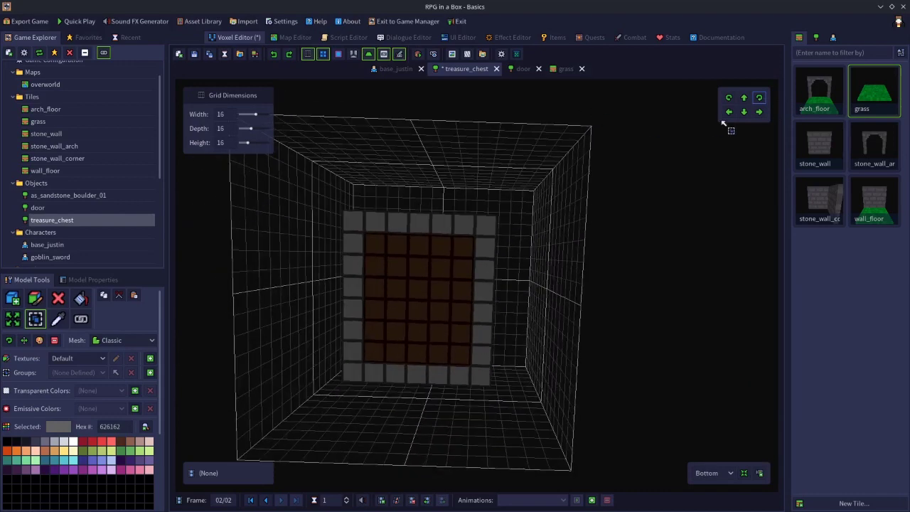
pyautogui.click(759, 97)
pyautogui.moveTo(663, 165); pyautogui.dragTo(414, 417, button='right')
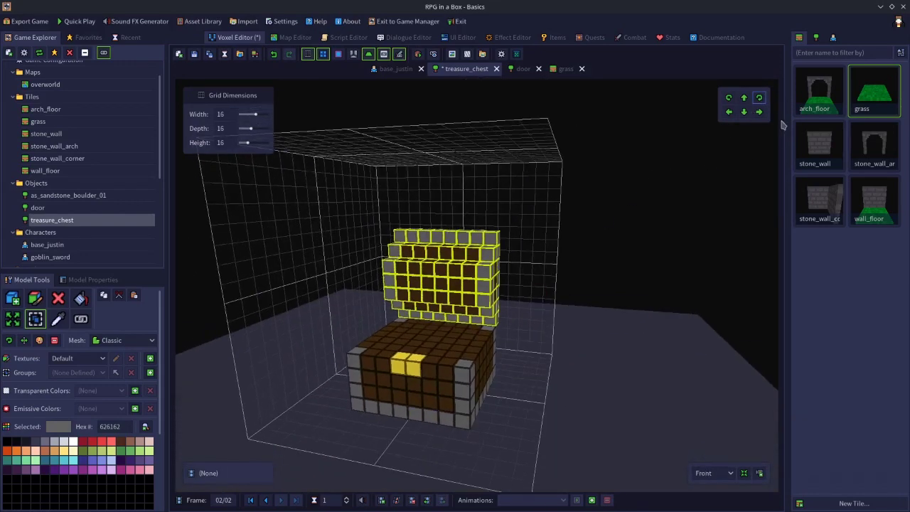
pyautogui.click(759, 98)
pyautogui.click(759, 98)
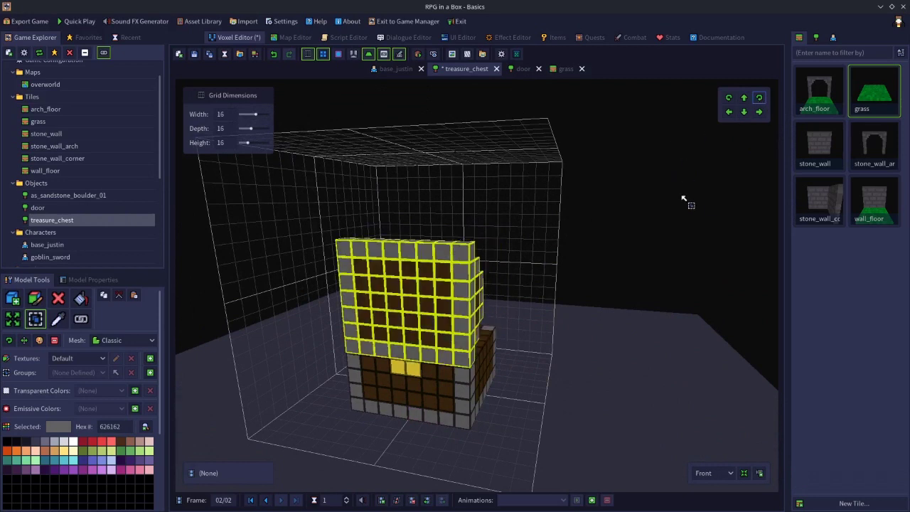
pyautogui.moveTo(685, 199); pyautogui.dragTo(638, 206, button='right')
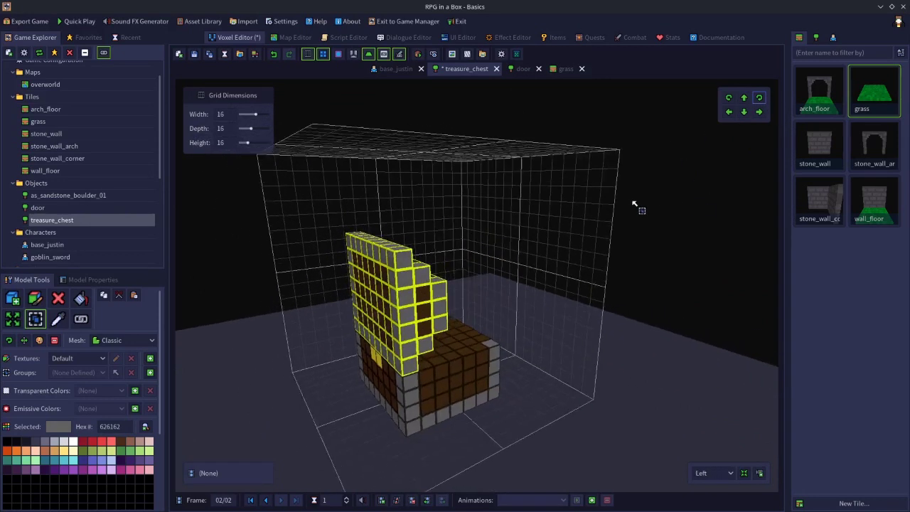
# Move the upright lid six voxels back to the chest's rear edge and clear the selection
pyautogui.click(759, 112)
pyautogui.click(759, 112)
pyautogui.click(759, 112)
pyautogui.click(759, 112)
pyautogui.click(759, 111)
pyautogui.click(759, 112)
pyautogui.moveTo(539, 296); pyautogui.dragTo(431, 355, button='right')
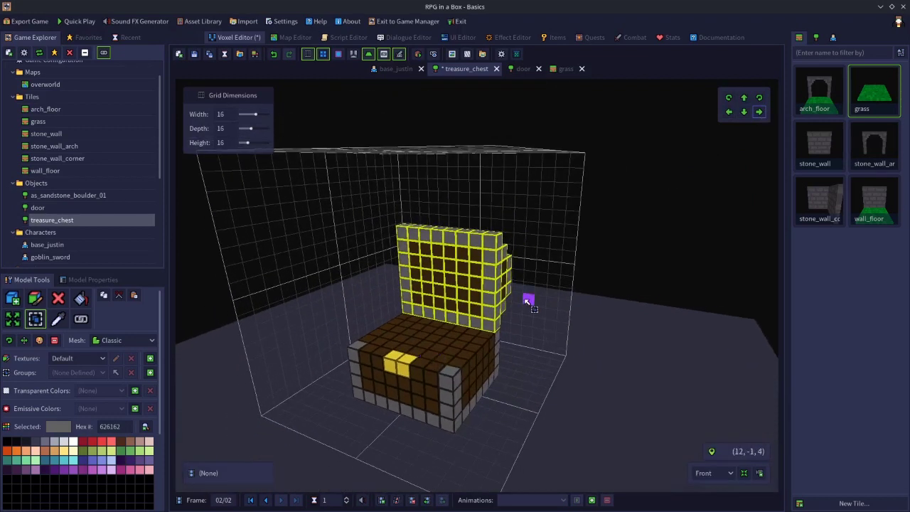
pyautogui.moveTo(455, 433); pyautogui.dragTo(469, 444, button='right')
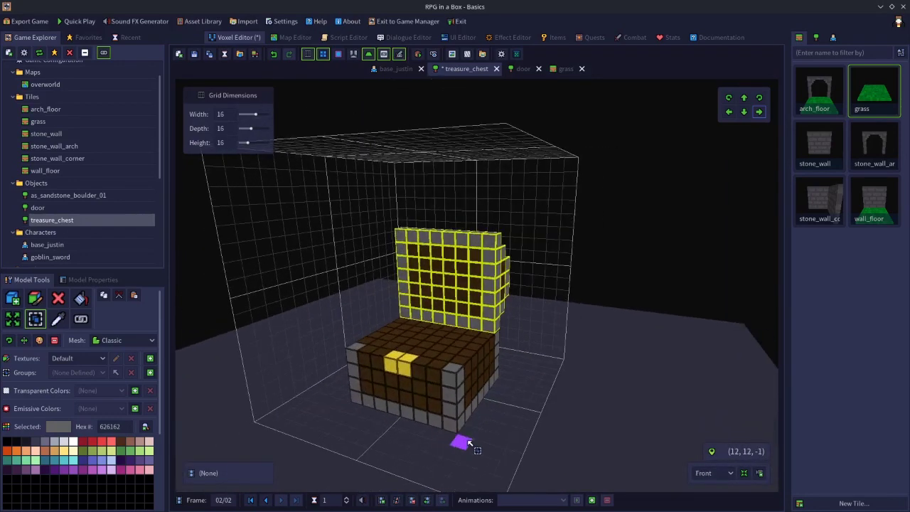
pyautogui.moveTo(469, 445); pyautogui.dragTo(540, 349, button='right')
pyautogui.press('Escape')
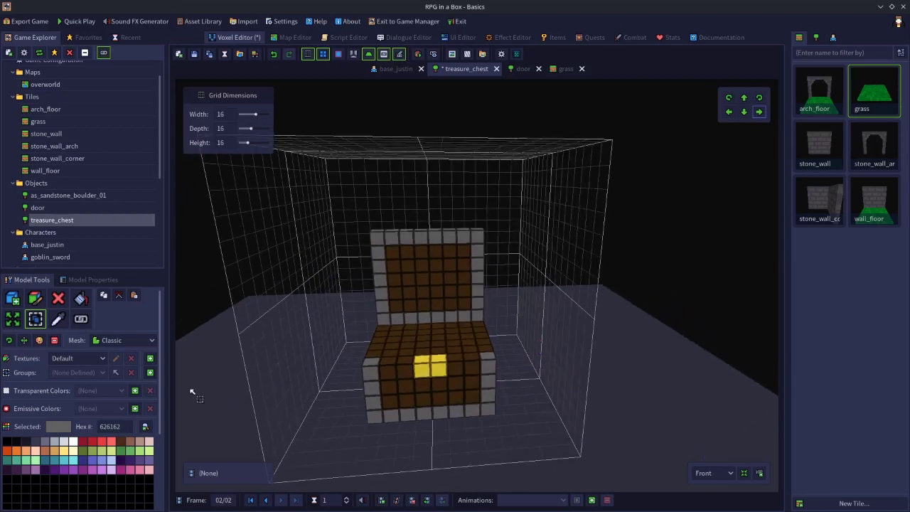
# Erase the inner voxels of the lid's underside and of the base's top in Box mode, leaving a rim around each
pyautogui.click(58, 298)
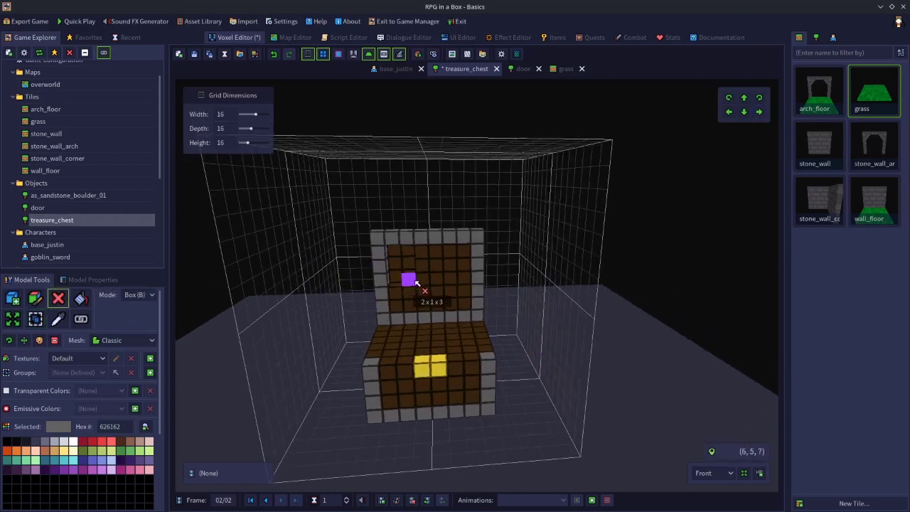
pyautogui.moveTo(464, 307); pyautogui.dragTo(424, 301, button='right')
pyautogui.moveTo(415, 313); pyautogui.dragTo(438, 360)
pyautogui.moveTo(439, 359)
pyautogui.mouseDown(button='right')
pyautogui.moveTo(377, 445)
pyautogui.moveTo(315, 426)
pyautogui.moveTo(406, 412)
pyautogui.mouseUp(button='right')
pyautogui.moveTo(427, 313); pyautogui.dragTo(425, 384)
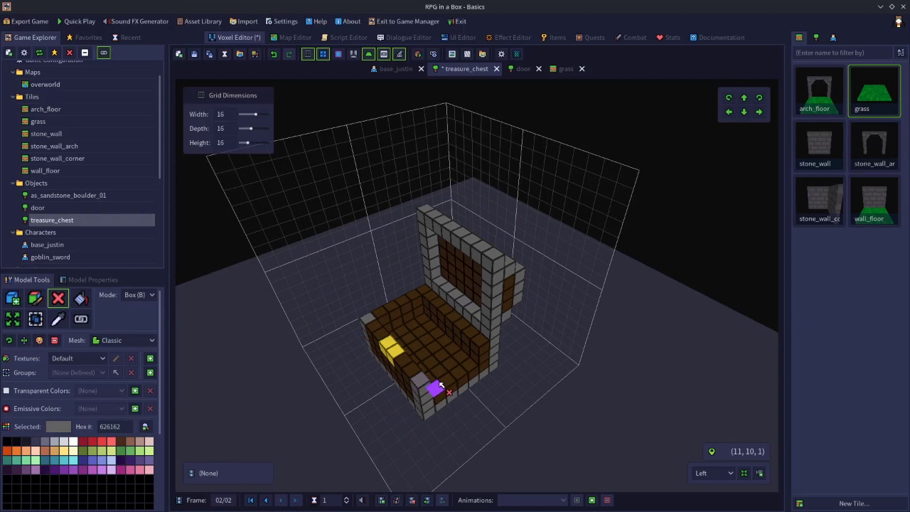
# Paint the floor inside the open chest black (000000) using Face mode, and return to the voxel-adding tool
pyautogui.moveTo(429, 319); pyautogui.dragTo(500, 432, button='right')
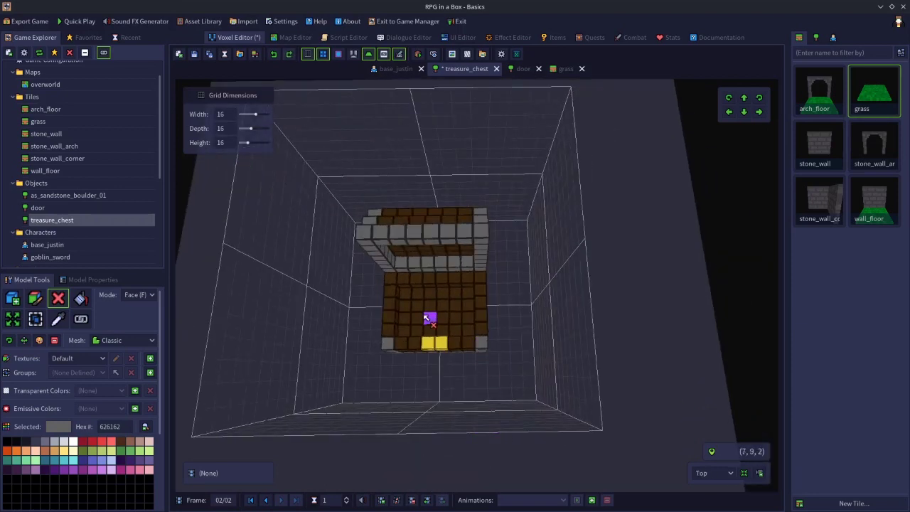
pyautogui.moveTo(417, 319)
pyautogui.mouseDown(button='right')
pyautogui.moveTo(398, 332)
pyautogui.moveTo(369, 258)
pyautogui.moveTo(372, 237)
pyautogui.moveTo(400, 252)
pyautogui.moveTo(416, 323)
pyautogui.mouseUp(button='right')
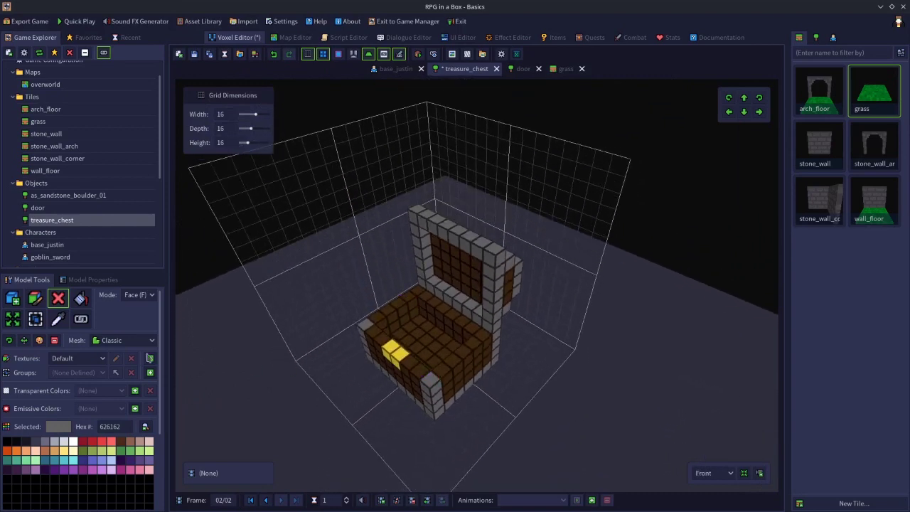
pyautogui.click(8, 442)
pyautogui.moveTo(343, 357); pyautogui.dragTo(404, 310, button='right')
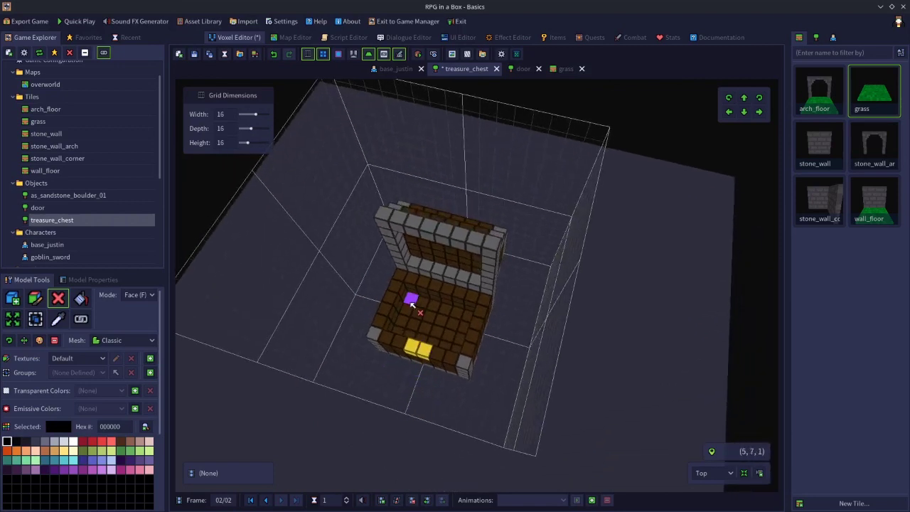
pyautogui.click(35, 298)
pyautogui.moveTo(299, 317)
pyautogui.mouseDown(button='right')
pyautogui.moveTo(349, 327)
pyautogui.moveTo(418, 321)
pyautogui.moveTo(432, 249)
pyautogui.mouseUp(button='right')
pyautogui.click(408, 285)
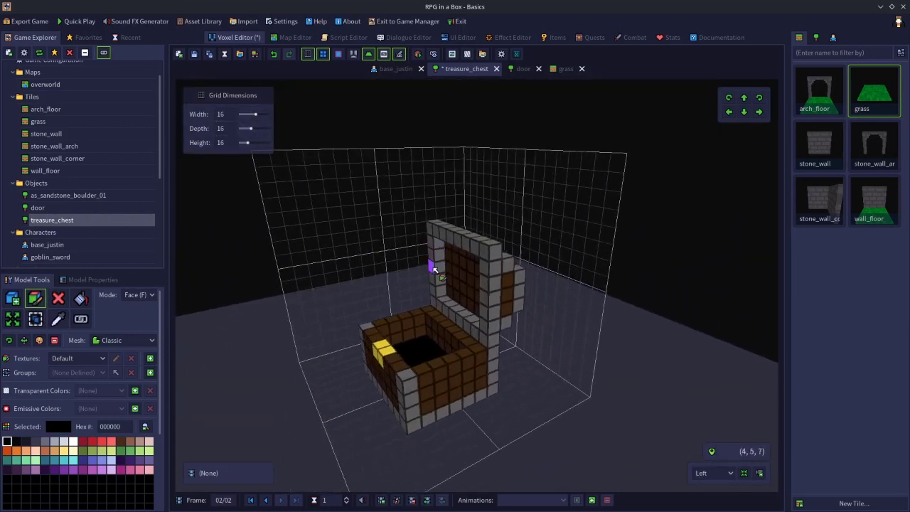
pyautogui.click(9, 301)
pyautogui.moveTo(441, 441); pyautogui.dragTo(508, 434, button='right')
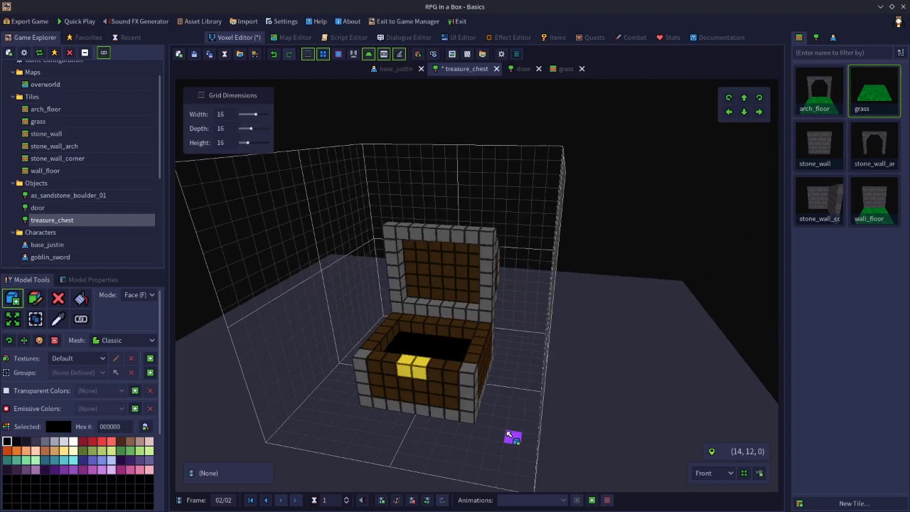
pyautogui.moveTo(490, 433); pyautogui.dragTo(445, 402, button='right')
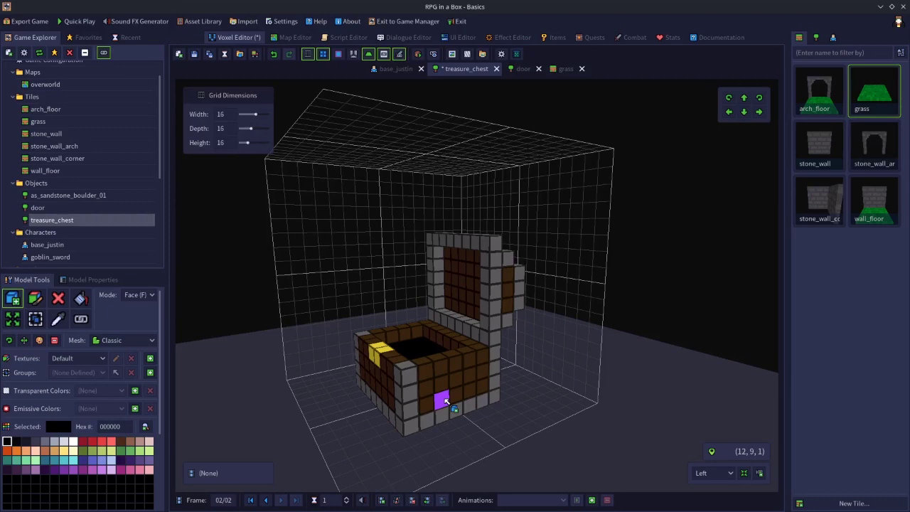
# Duplicate the closed-chest first frame, step through all three frames to check the sequence, and end on frame 2
pyautogui.click(266, 500)
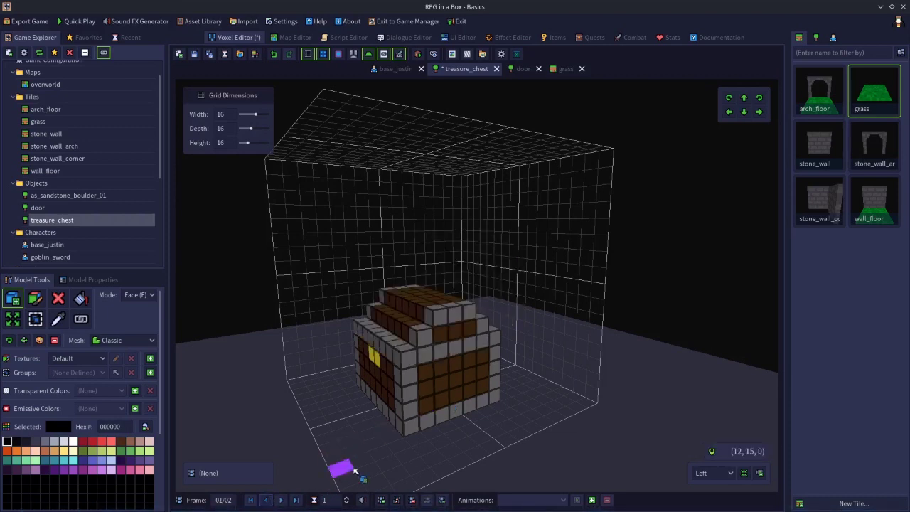
pyautogui.click(397, 500)
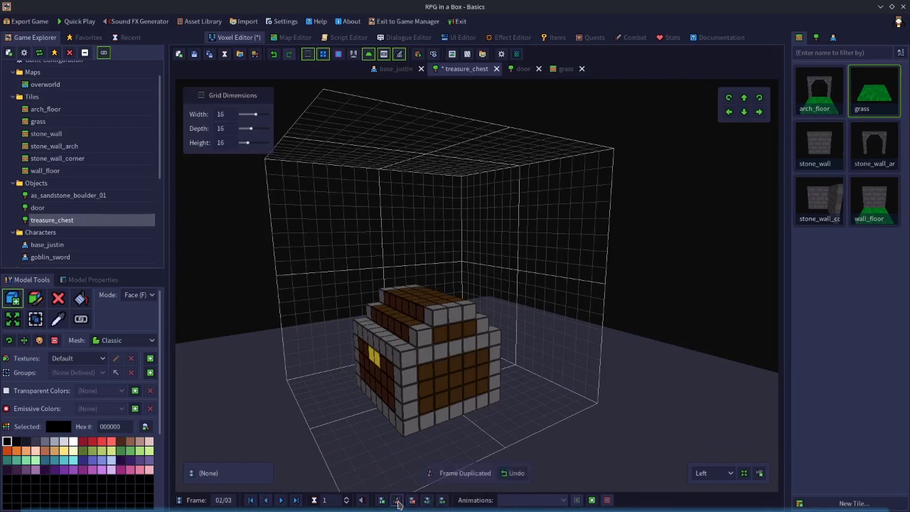
pyautogui.click(282, 500)
pyautogui.click(281, 501)
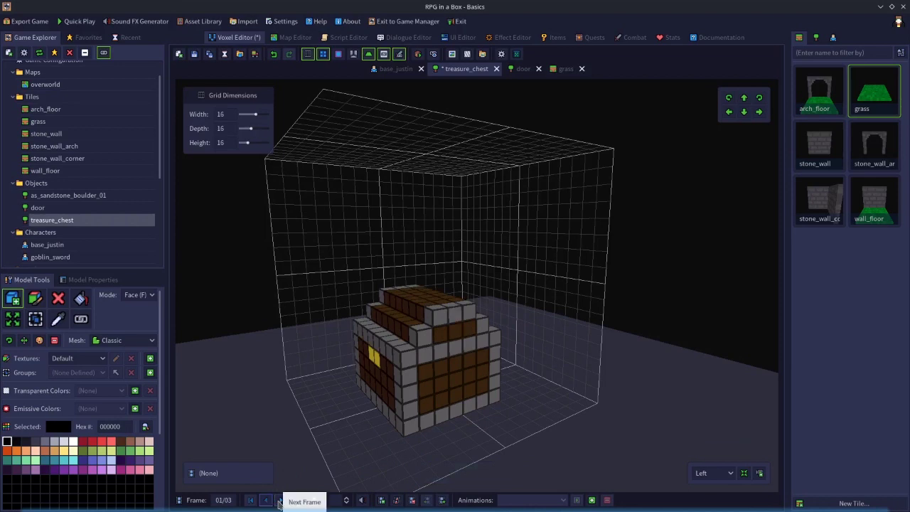
pyautogui.click(280, 501)
pyautogui.click(280, 501)
pyautogui.click(281, 501)
pyautogui.click(282, 500)
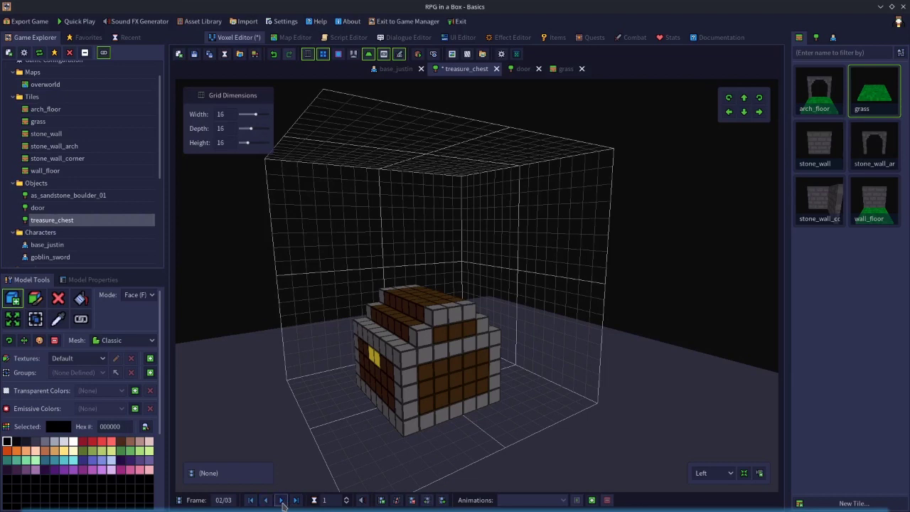
pyautogui.click(282, 501)
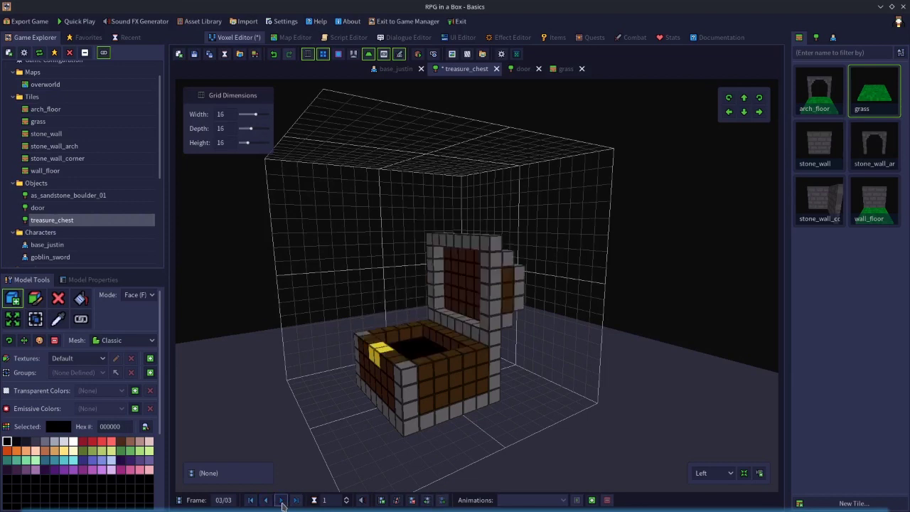
pyautogui.click(266, 501)
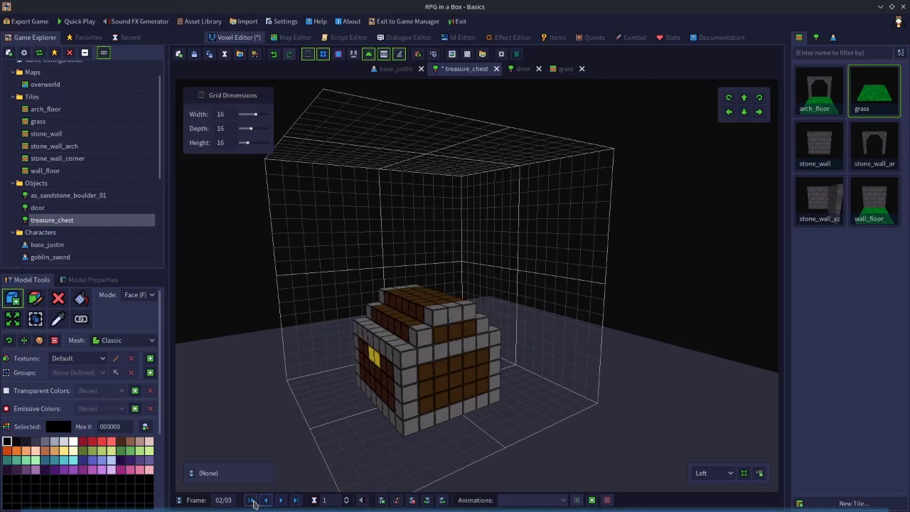
# Move the duplicated closed-chest frame behind the open-chest frame and step through frames 1 to 3 to check the order
pyautogui.click(441, 501)
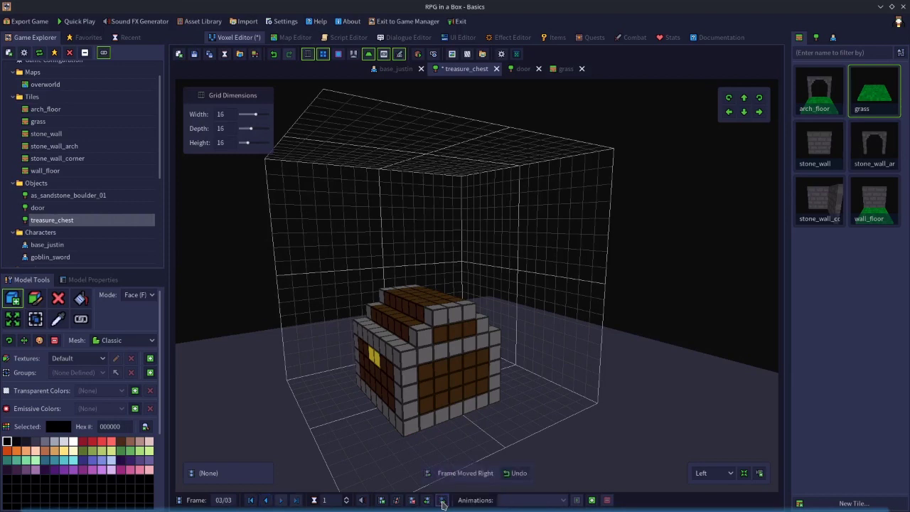
pyautogui.click(265, 501)
pyautogui.click(265, 502)
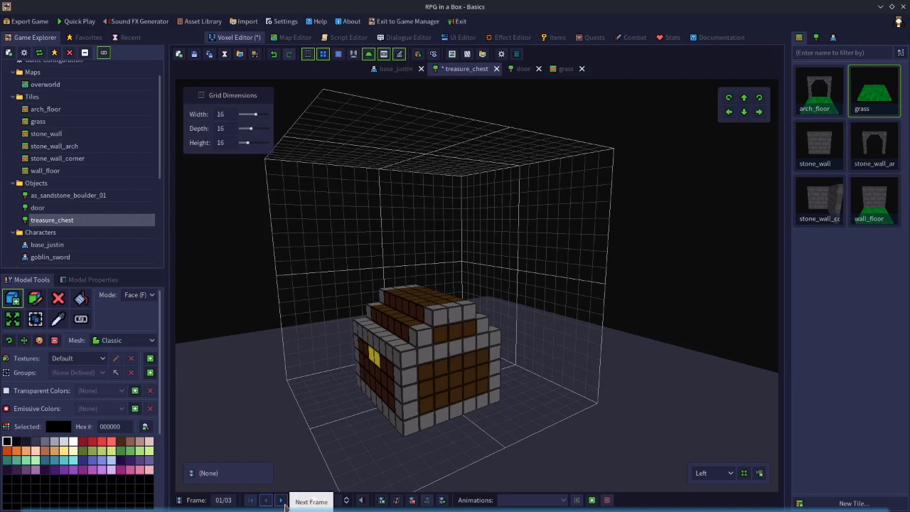
pyautogui.click(282, 501)
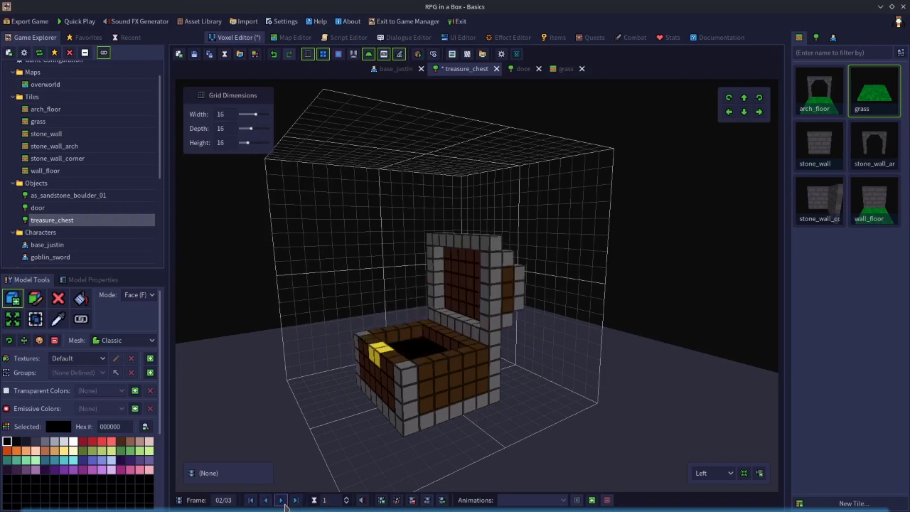
pyautogui.click(282, 501)
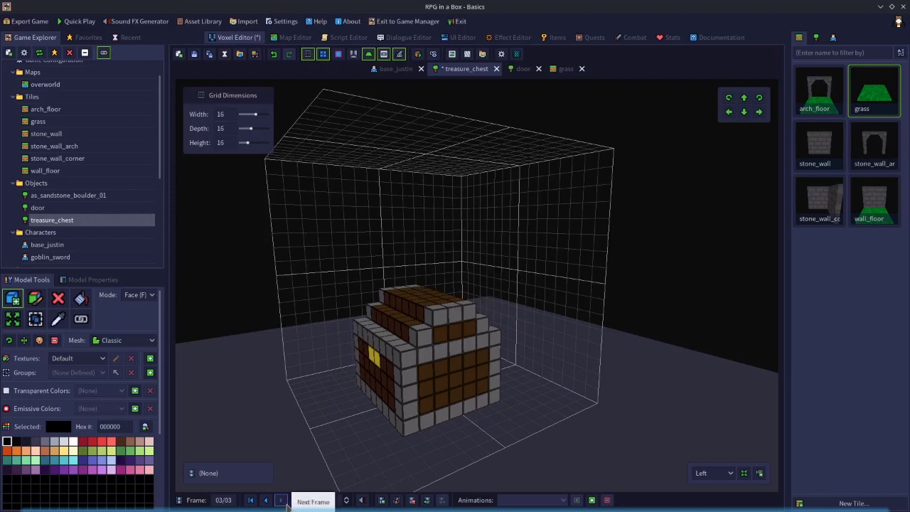
# Duplicate the closed-chest frame 3 as frame 4 and erase the upper front panel with its gold lock in Box mode, keeping one front corner post
pyautogui.press('KP_1')
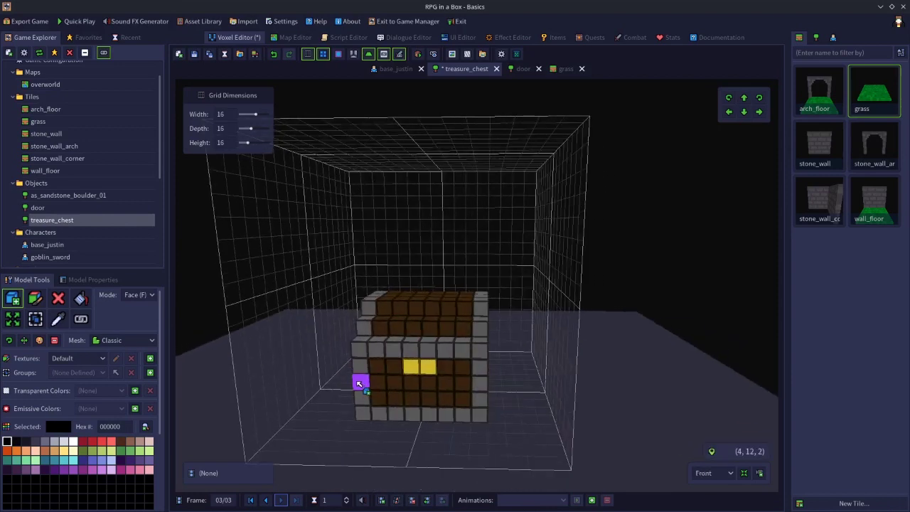
pyautogui.moveTo(359, 384); pyautogui.dragTo(329, 365, button='middle')
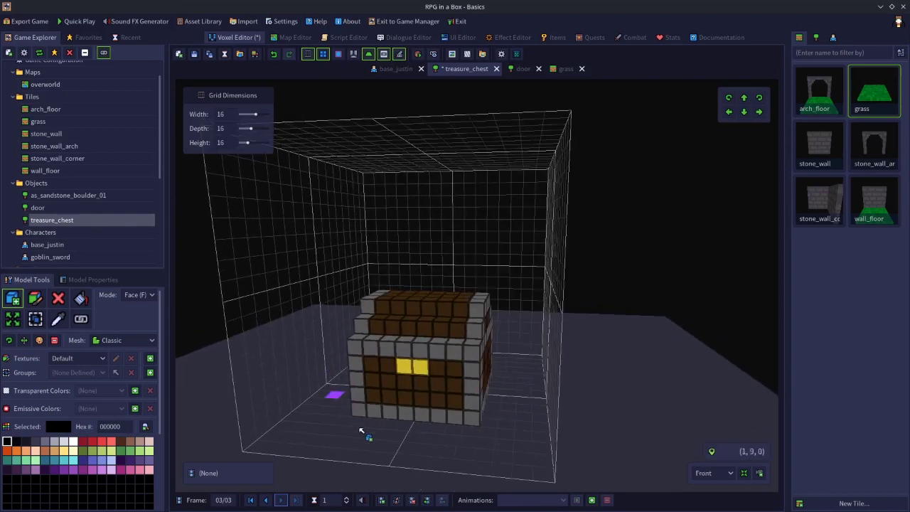
pyautogui.click(398, 502)
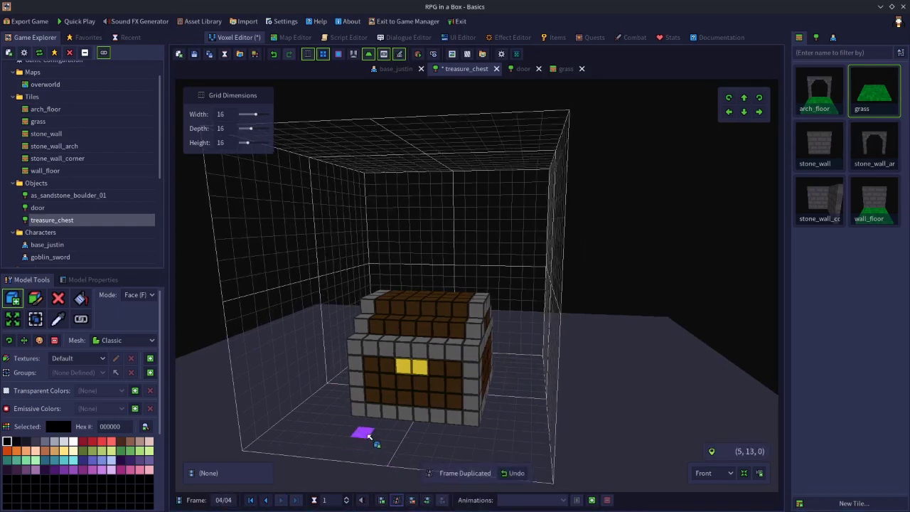
pyautogui.moveTo(377, 436); pyautogui.dragTo(315, 443, button='middle')
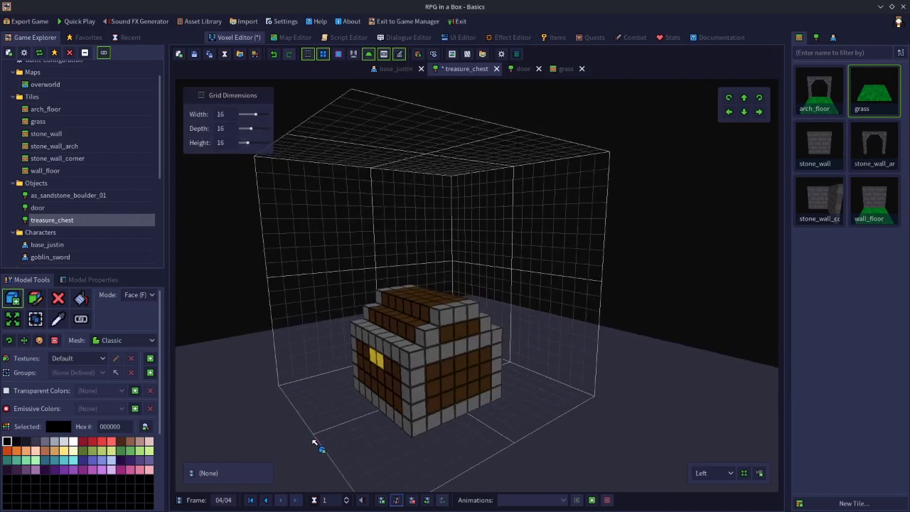
pyautogui.moveTo(370, 431); pyautogui.dragTo(425, 427, button='middle')
pyautogui.click(58, 298)
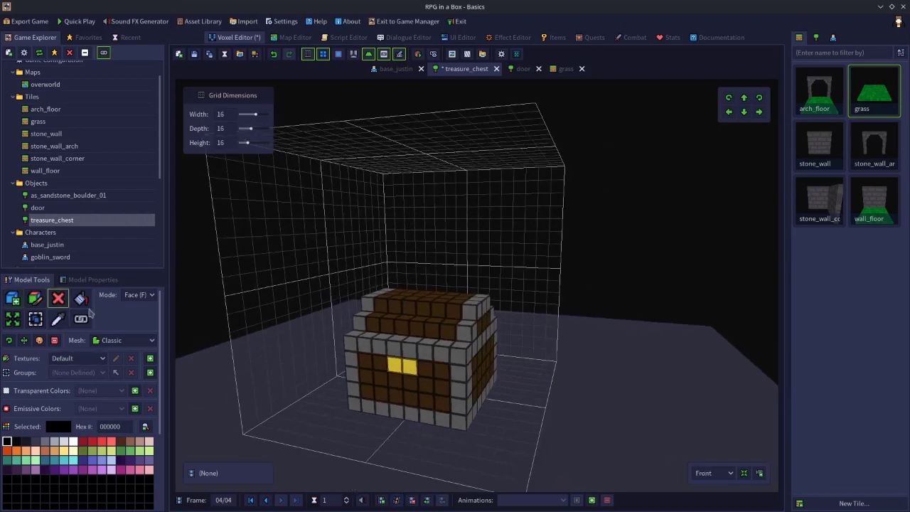
pyautogui.click(146, 296)
pyautogui.click(134, 308)
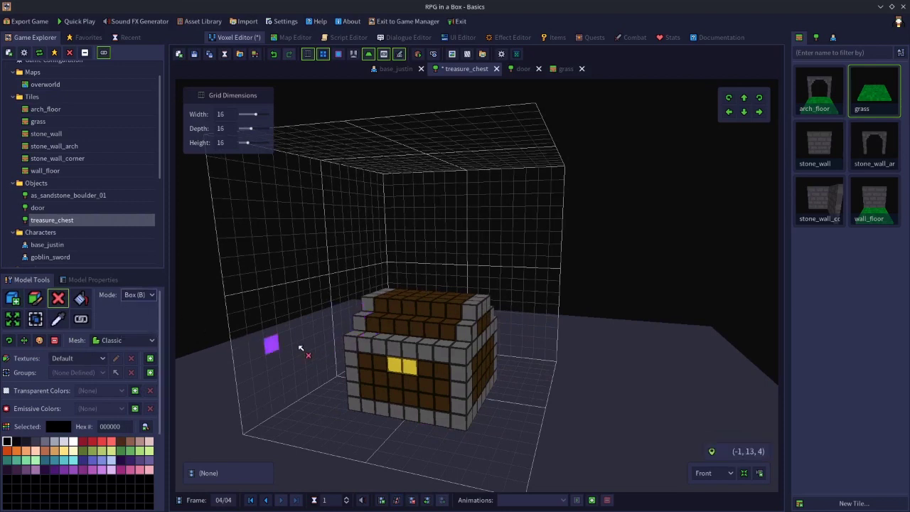
pyautogui.moveTo(355, 331)
pyautogui.mouseDown()
pyautogui.moveTo(406, 349)
pyautogui.moveTo(467, 326)
pyautogui.moveTo(446, 365)
pyautogui.moveTo(448, 351)
pyautogui.moveTo(449, 372)
pyautogui.mouseUp()
pyautogui.moveTo(449, 373)
pyautogui.mouseDown(button='right')
pyautogui.moveTo(454, 405)
pyautogui.moveTo(398, 420)
pyautogui.mouseUp(button='right')
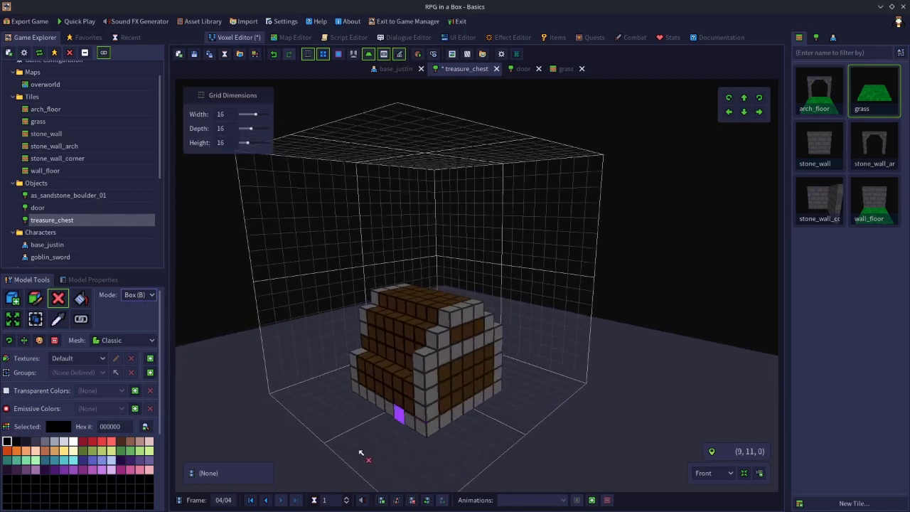
# Duplicate the last frame successively as frames 5, 6 and 7, erasing another box of voxels from the chest's walls and interior in each
pyautogui.click(395, 500)
pyautogui.moveTo(370, 319)
pyautogui.mouseDown()
pyautogui.moveTo(459, 382)
pyautogui.moveTo(478, 373)
pyautogui.mouseUp()
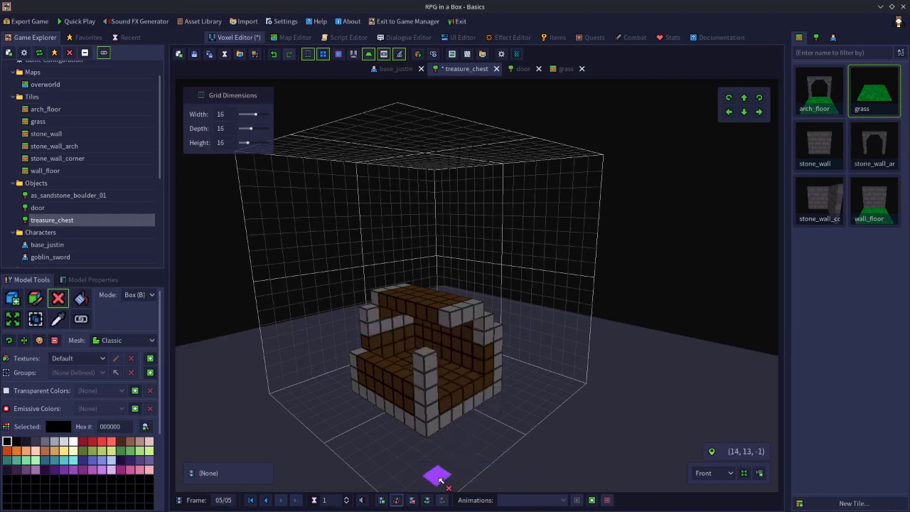
pyautogui.click(397, 499)
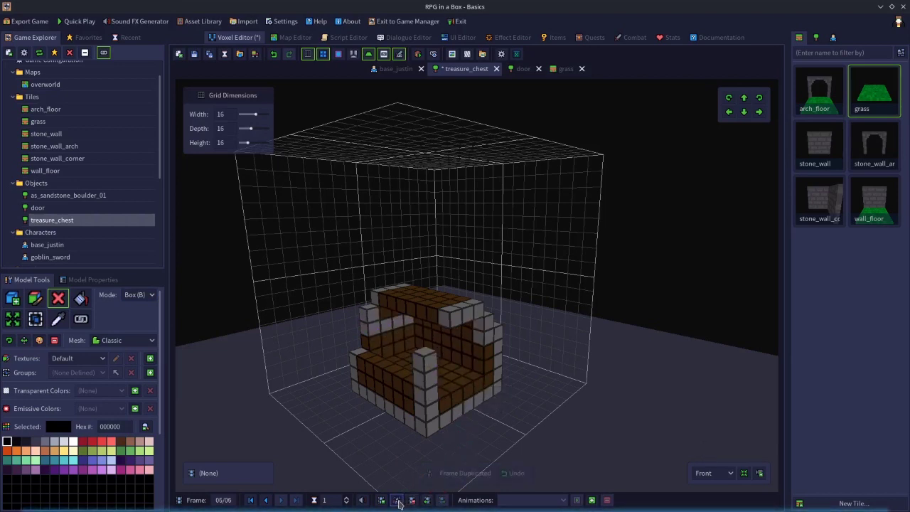
pyautogui.moveTo(377, 326); pyautogui.dragTo(483, 370)
pyautogui.click(397, 499)
pyautogui.moveTo(357, 367); pyautogui.dragTo(462, 372)
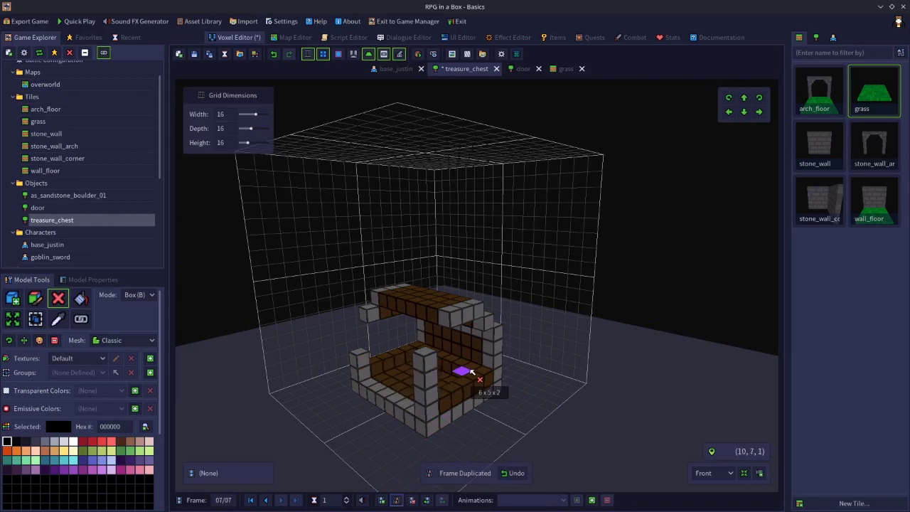
# Duplicate the last frame as frame 8 and erase the lid's roof and its remaining side strip, leaving the rear wall standing
pyautogui.click(397, 502)
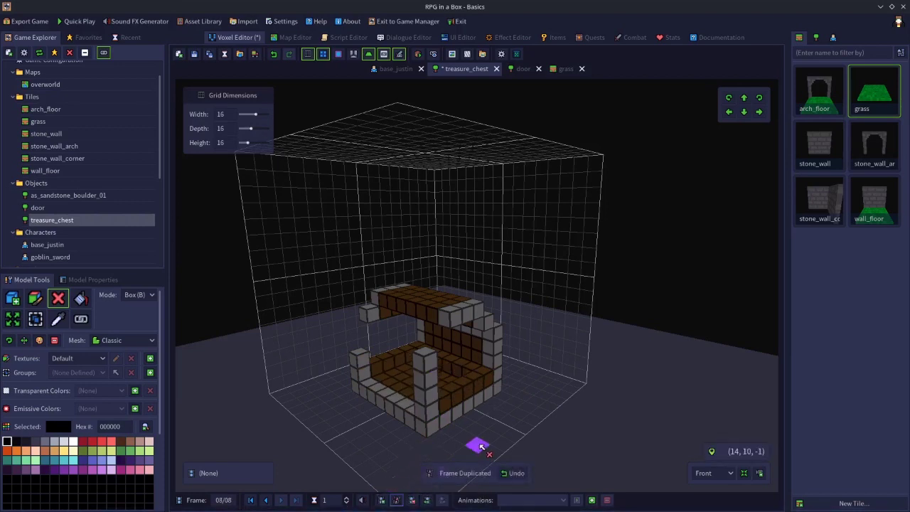
pyautogui.moveTo(474, 442); pyautogui.dragTo(453, 381, button='right')
pyautogui.moveTo(375, 300); pyautogui.dragTo(472, 319)
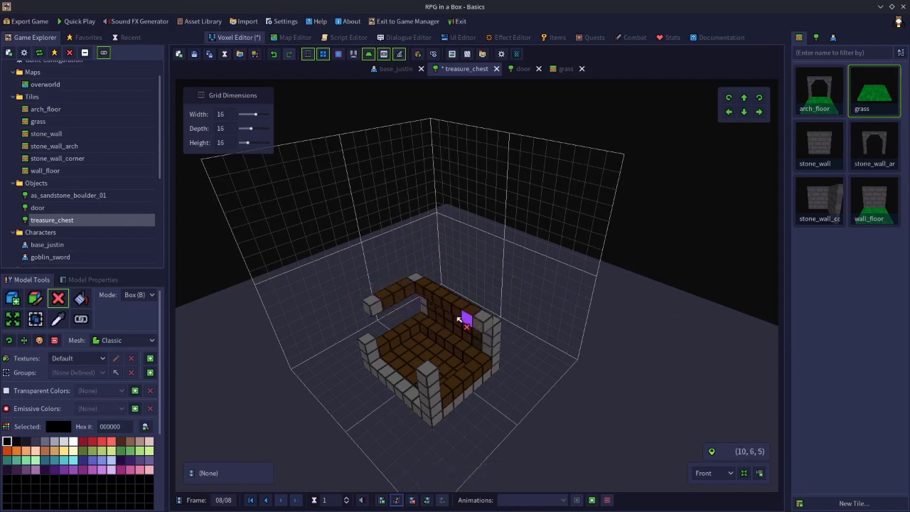
pyautogui.moveTo(378, 308); pyautogui.dragTo(421, 298)
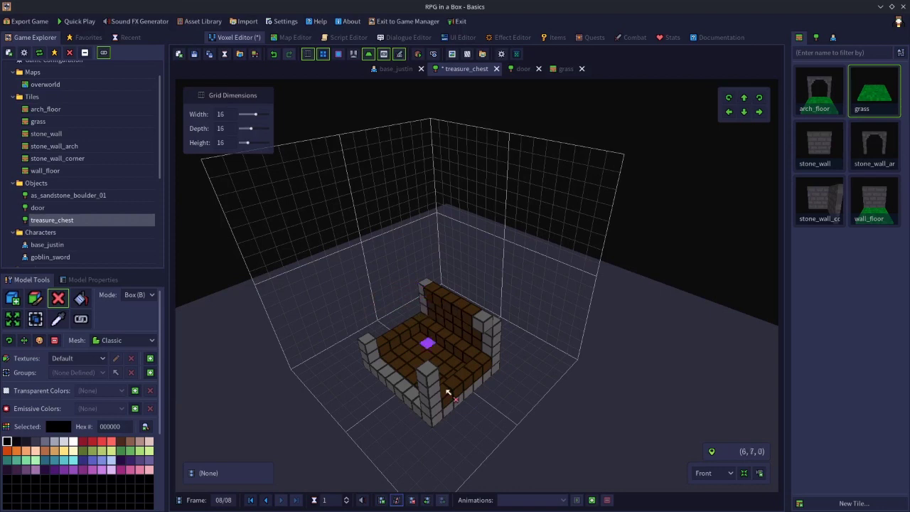
# Duplicate the last frame as frame 9 and erase the tall front corner post's upper voxels and the rear wall above the low base
pyautogui.click(397, 503)
pyautogui.moveTo(427, 370)
pyautogui.mouseDown()
pyautogui.moveTo(420, 379)
pyautogui.moveTo(431, 402)
pyautogui.mouseUp()
pyautogui.moveTo(423, 285); pyautogui.dragTo(491, 346)
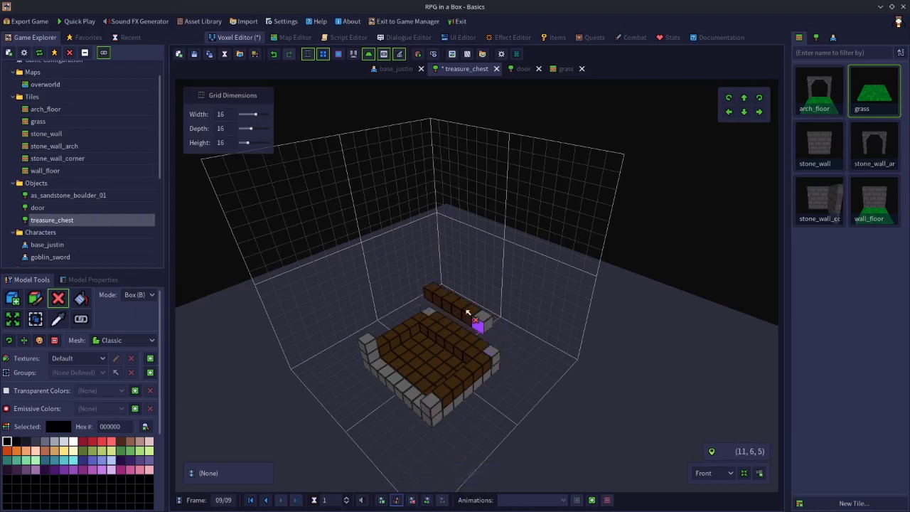
pyautogui.moveTo(432, 290); pyautogui.dragTo(473, 323)
pyautogui.moveTo(473, 323)
pyautogui.mouseDown(button='right')
pyautogui.moveTo(488, 306)
pyautogui.moveTo(484, 293)
pyautogui.mouseUp(button='right')
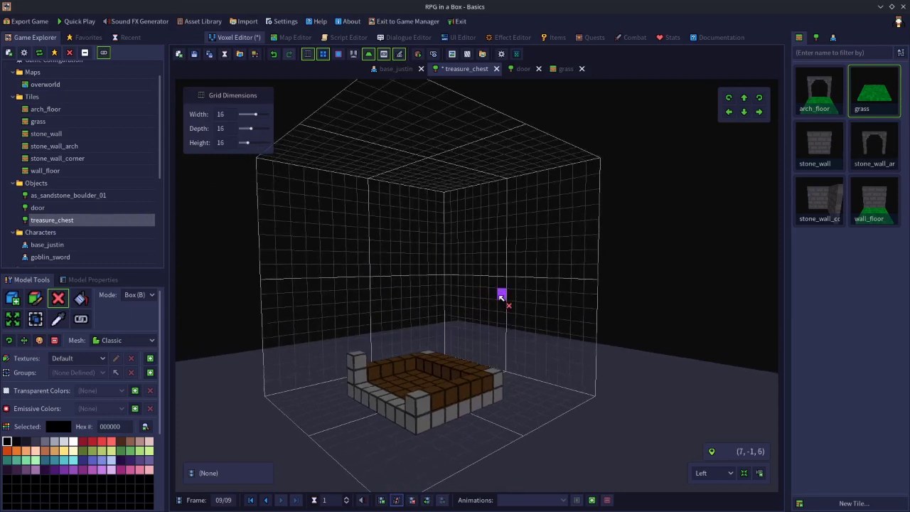
# Step back through the frames to the first, and forward again to frame 9, to examine how the chest breaks apart
pyautogui.click(265, 501)
pyautogui.click(265, 500)
pyautogui.click(265, 501)
pyautogui.click(265, 500)
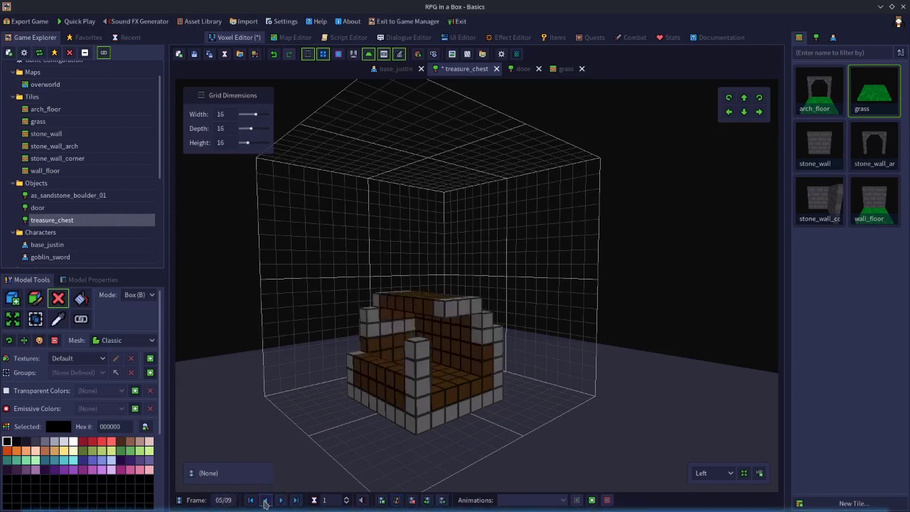
pyautogui.click(265, 500)
pyautogui.click(265, 501)
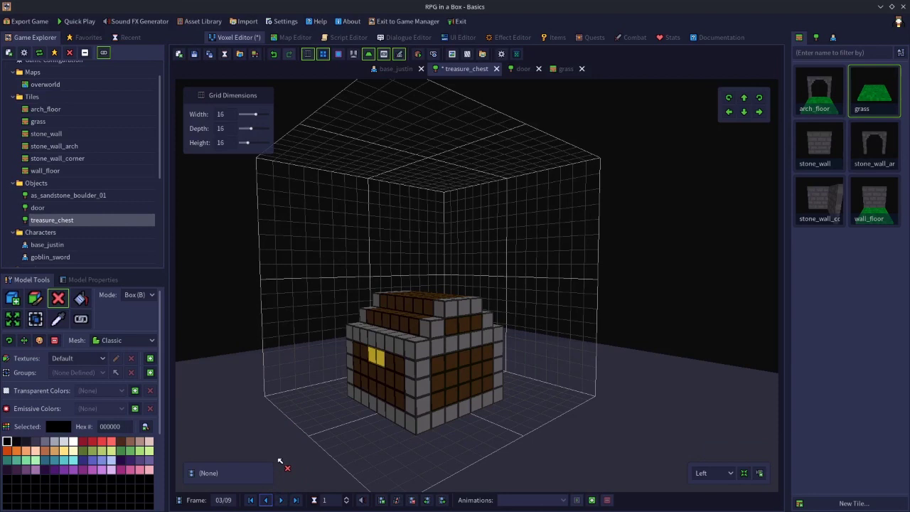
pyautogui.click(251, 501)
pyautogui.click(281, 501)
pyautogui.click(281, 500)
pyautogui.click(281, 500)
pyautogui.click(280, 500)
pyautogui.click(282, 501)
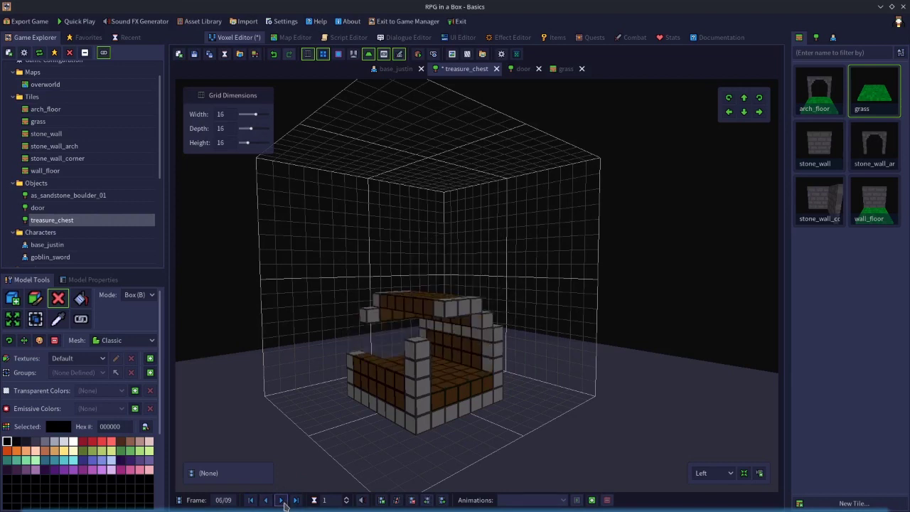
pyautogui.click(283, 499)
pyautogui.click(283, 500)
pyautogui.click(282, 500)
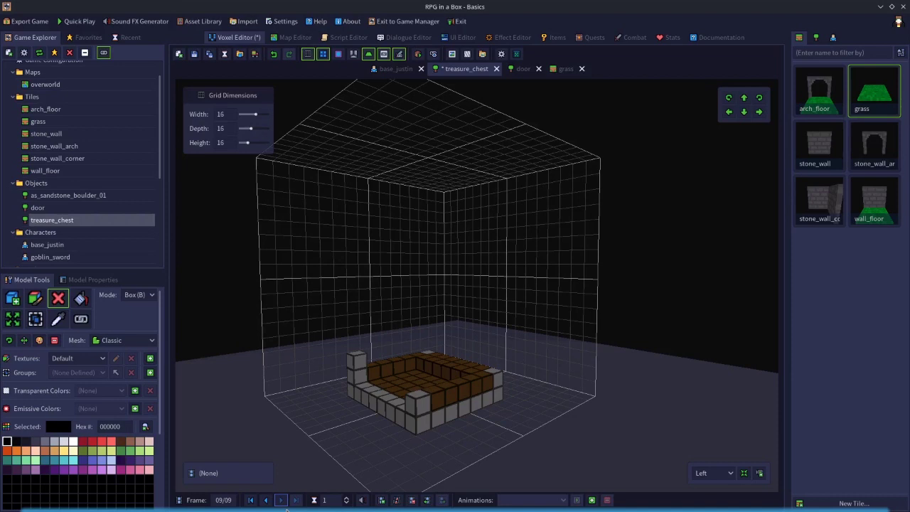
# Step backward from frame 9 to frame 1 to review the breaking, open and closed chest states
pyautogui.click(267, 500)
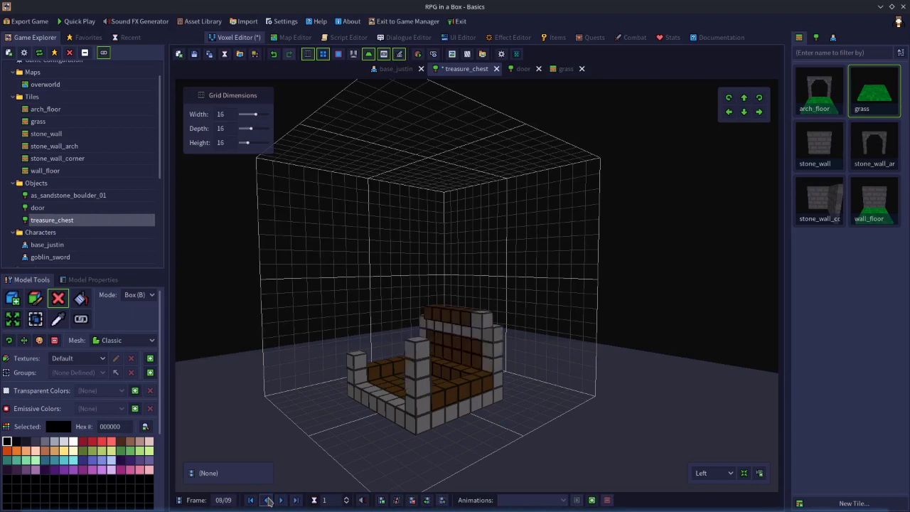
pyautogui.click(268, 501)
pyautogui.click(268, 500)
pyautogui.click(268, 501)
pyautogui.click(268, 501)
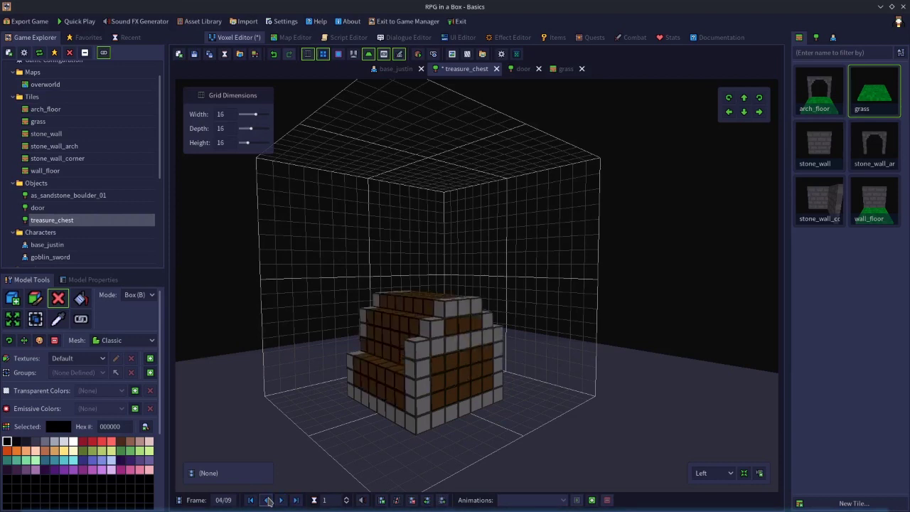
pyautogui.click(268, 501)
pyautogui.click(268, 500)
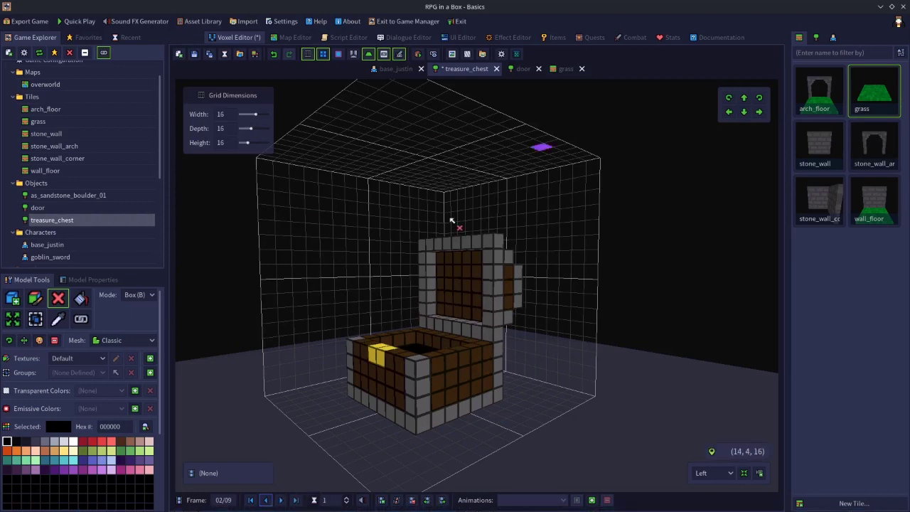
pyautogui.click(266, 499)
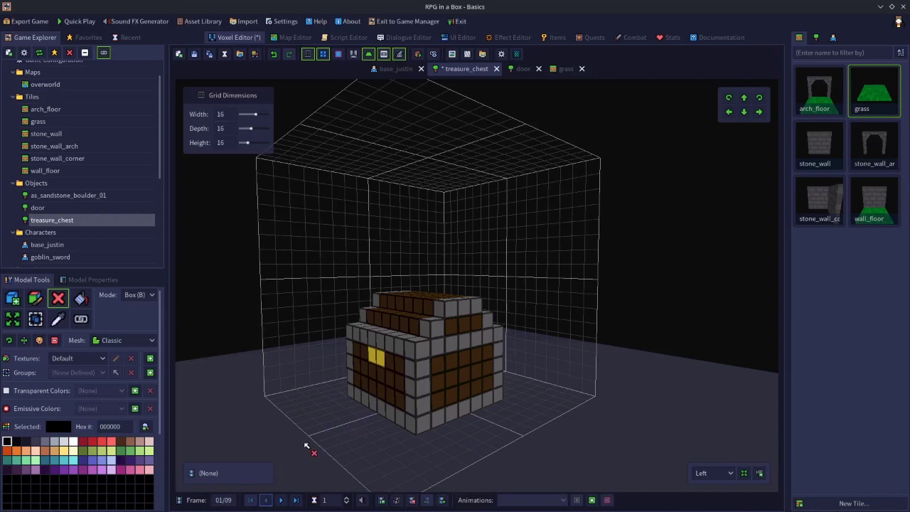
# Duplicate the closed-chest frame 3 and move the copy to the end of the sequence as frame 10
pyautogui.click(281, 500)
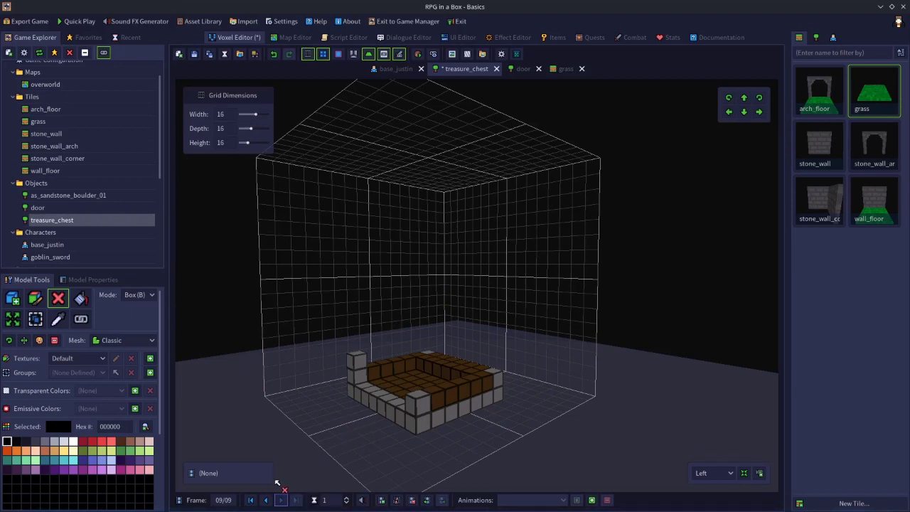
pyautogui.click(265, 499)
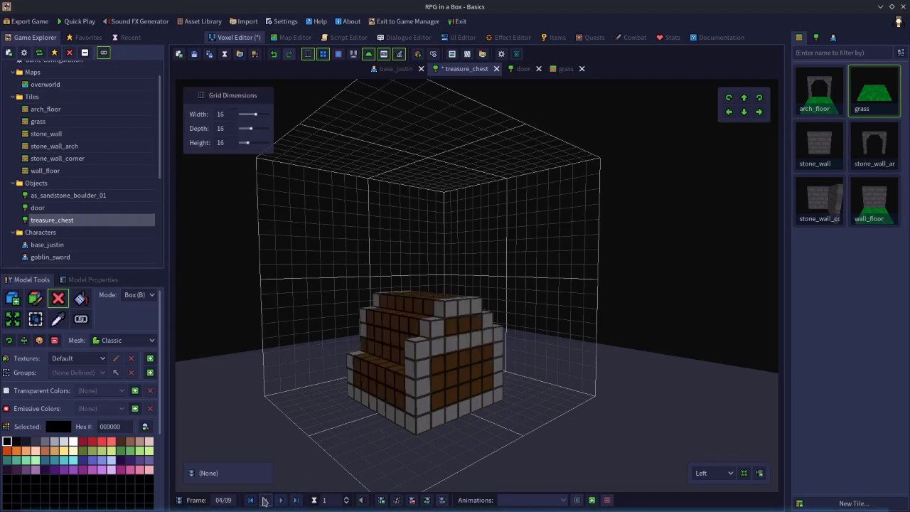
pyautogui.click(396, 500)
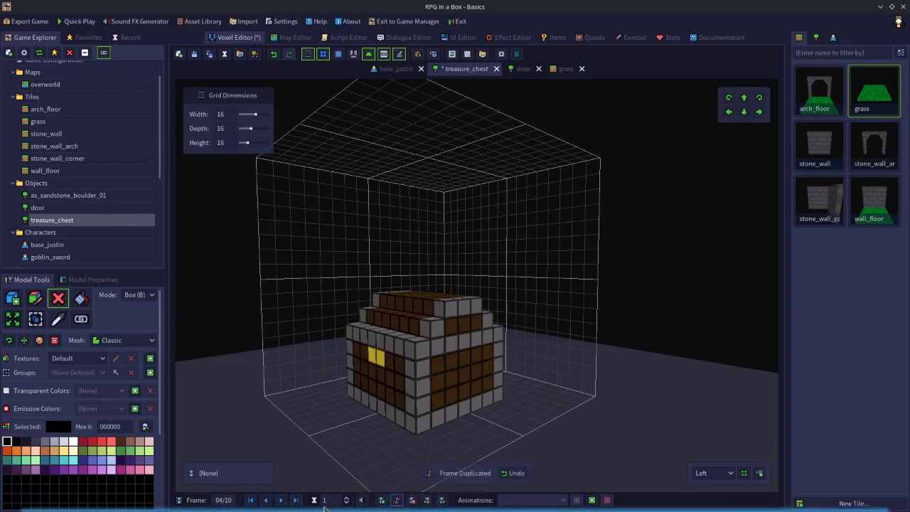
pyautogui.click(441, 499)
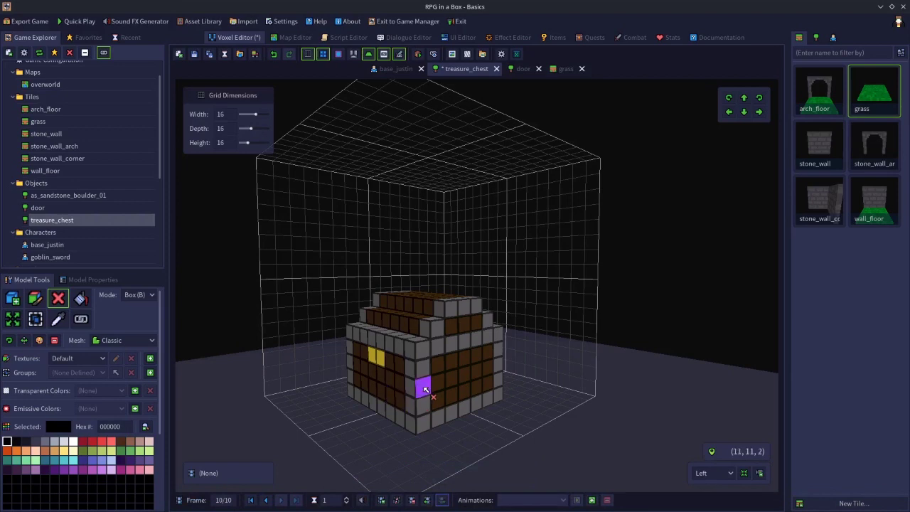
# Duplicate frame 10 as frame 11, select all of the chest's voxels and move them up one voxel
pyautogui.press('e')
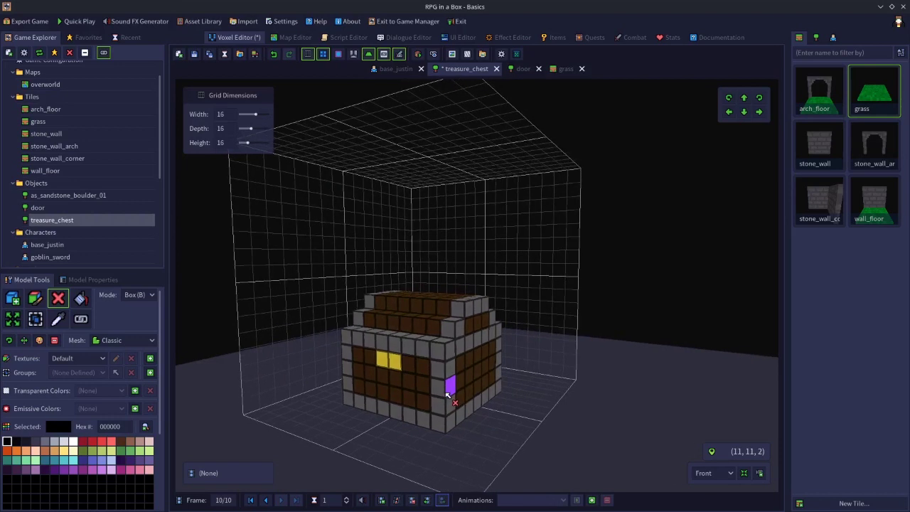
pyautogui.click(395, 501)
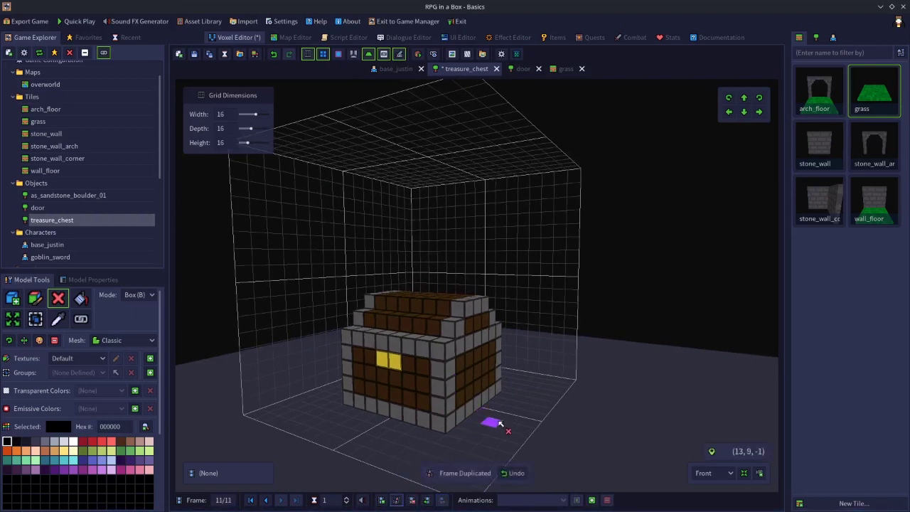
pyautogui.hotkey('ctrl', 'a')
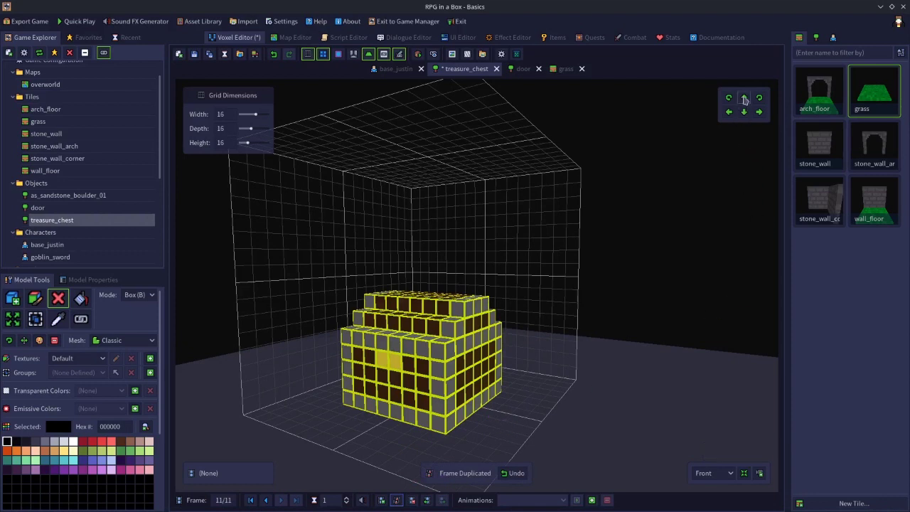
pyautogui.moveTo(715, 178); pyautogui.dragTo(666, 308, button='right')
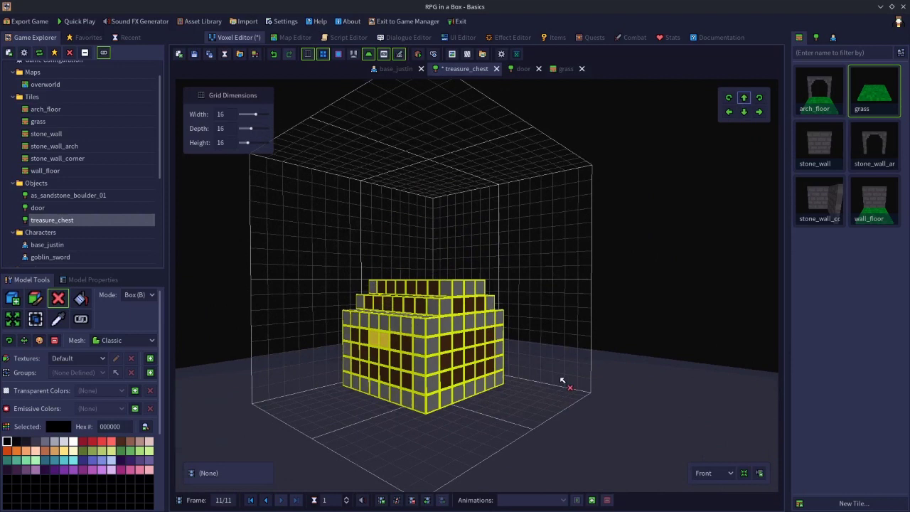
# Duplicate frame 11 as frame 12, select all of the chest's voxels and move them up one more voxel
pyautogui.click(397, 500)
pyautogui.hotkey('ctrl', 'a')
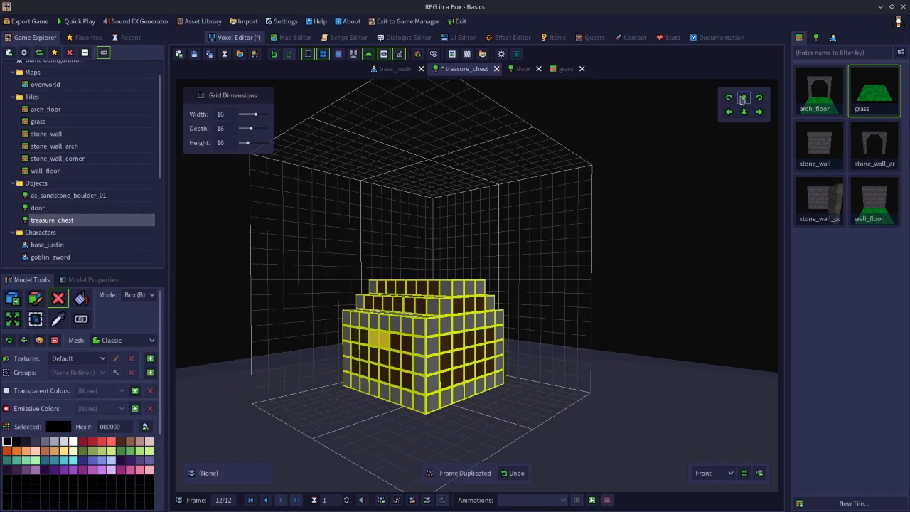
pyautogui.press('Escape')
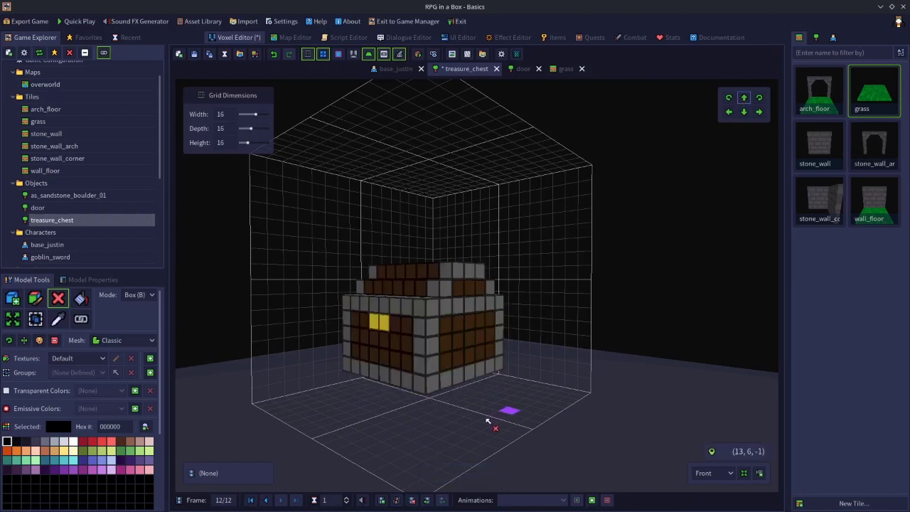
# Duplicate frame 12 as frame 13, select the whole chest and move it down one voxel
pyautogui.click(398, 500)
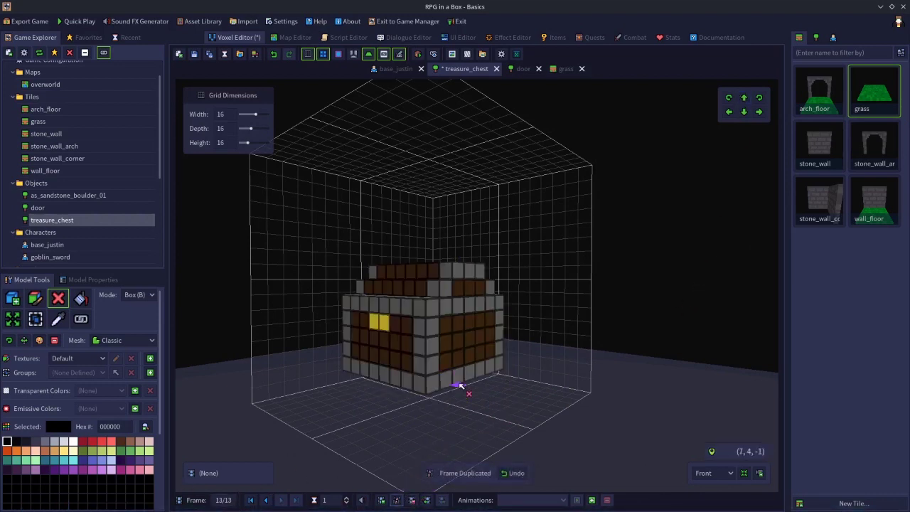
pyautogui.hotkey('ctrl', 'a')
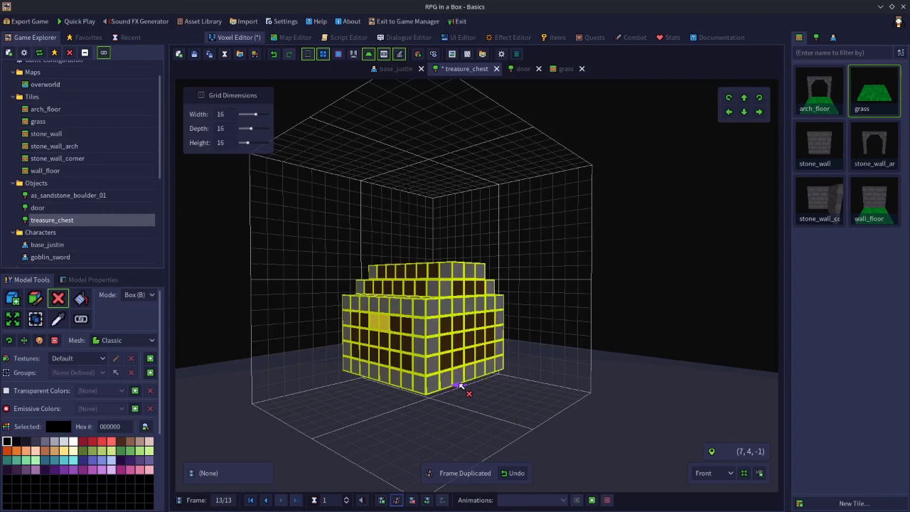
pyautogui.click(744, 113)
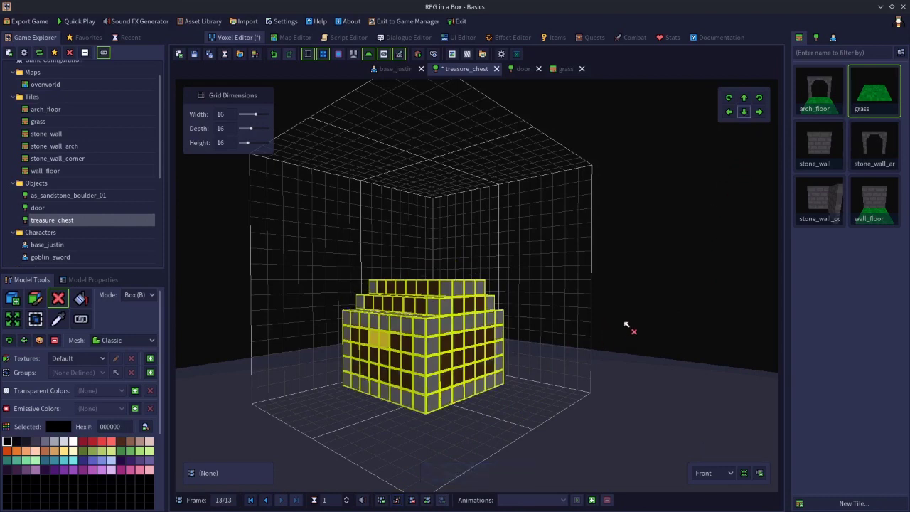
pyautogui.click(504, 385)
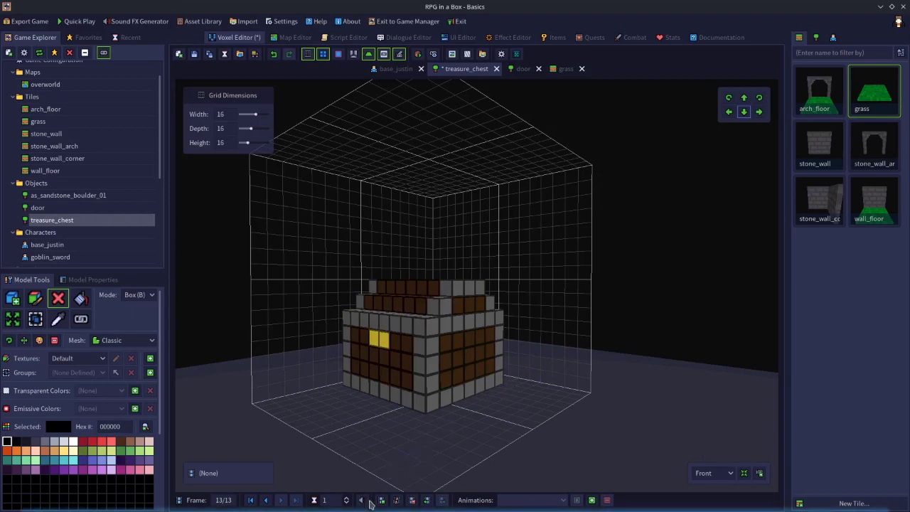
# Duplicate frame 13 as frame 14, select the whole chest and lower it one voxel back to the floor
pyautogui.click(396, 499)
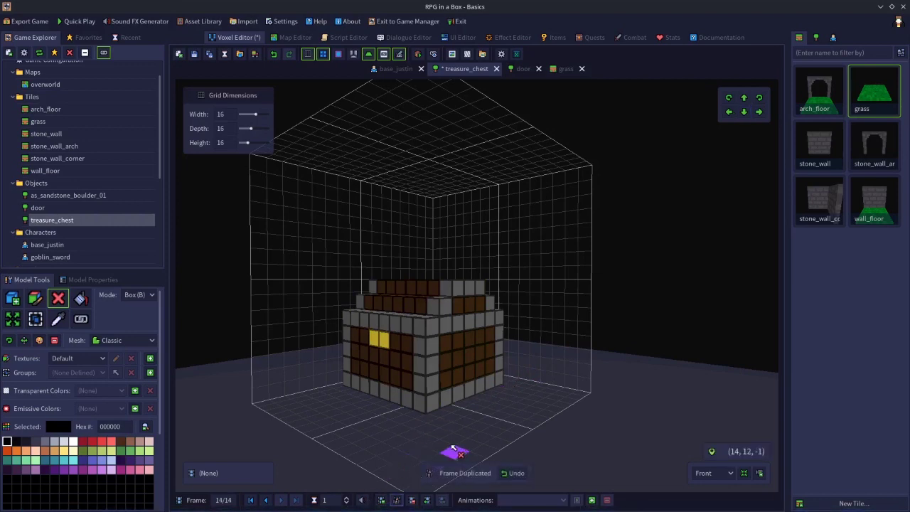
pyautogui.hotkey('ctrl', 'a')
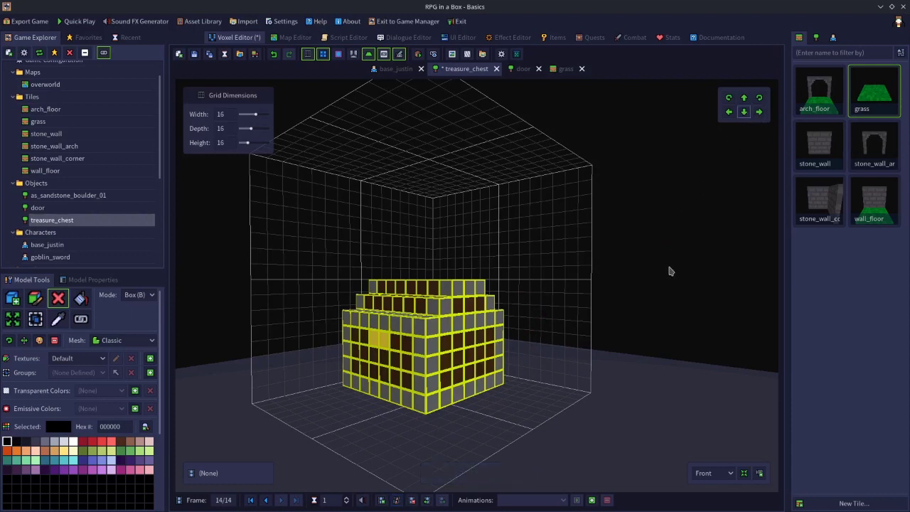
pyautogui.press('Down')
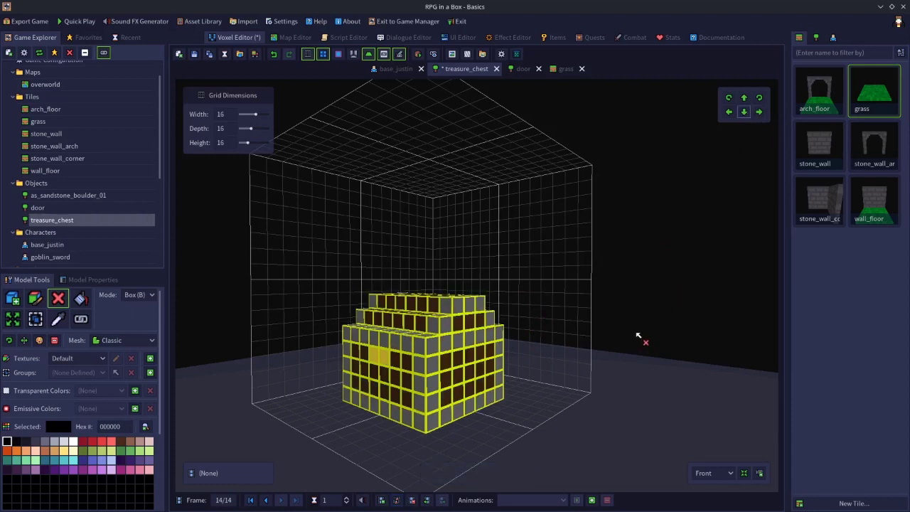
pyautogui.press('Escape')
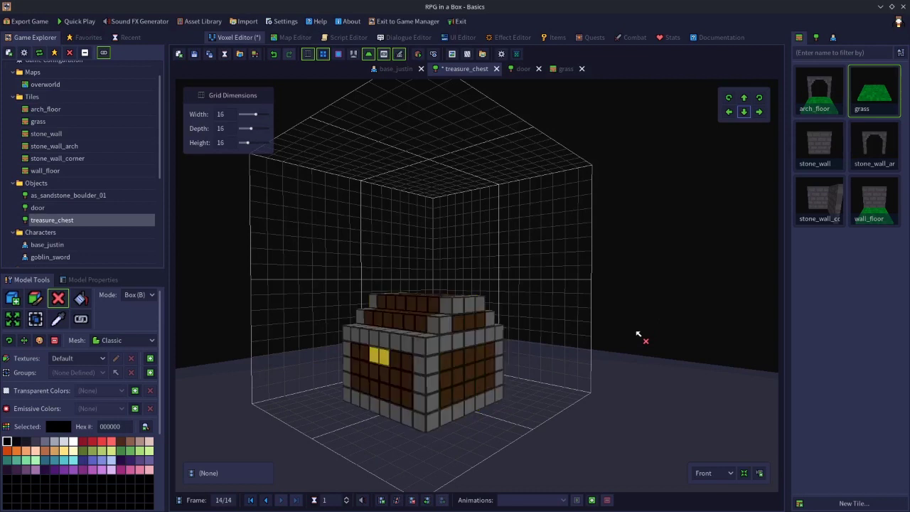
# Return to frame 1 and add an animation named closed with start frame 1, end frame 1 and type Clamp
pyautogui.click(266, 500)
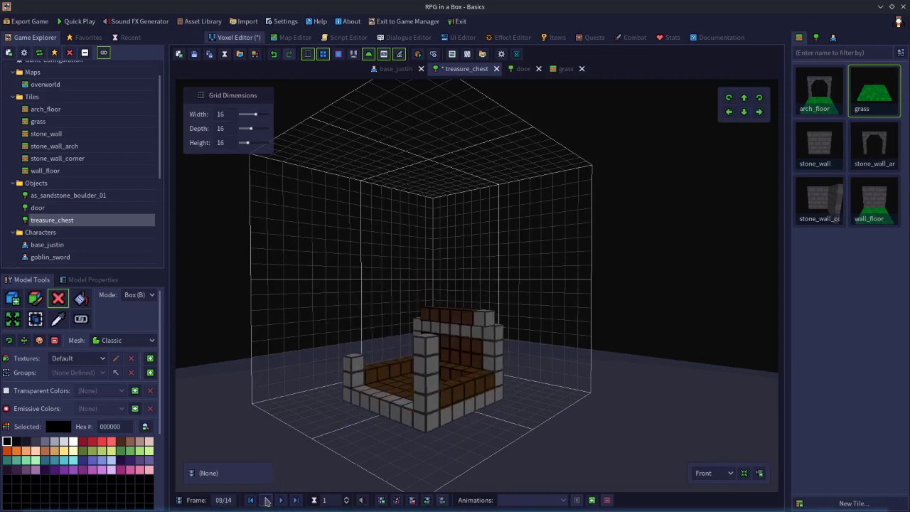
pyautogui.click(266, 501)
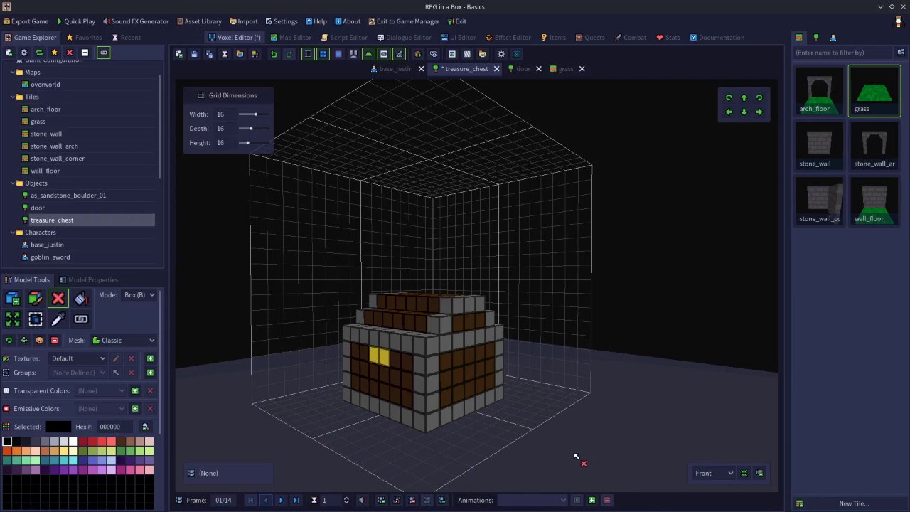
pyautogui.click(591, 501)
pyautogui.write('closed')
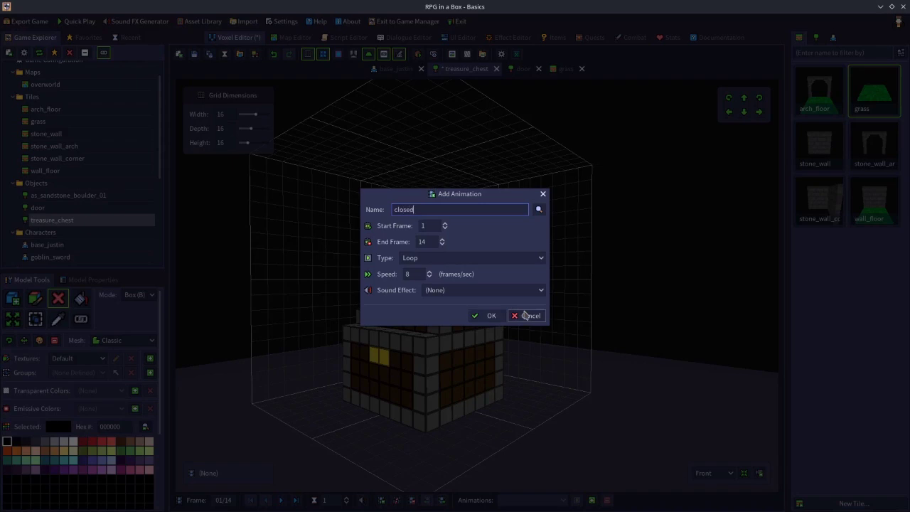
pyautogui.click(428, 242)
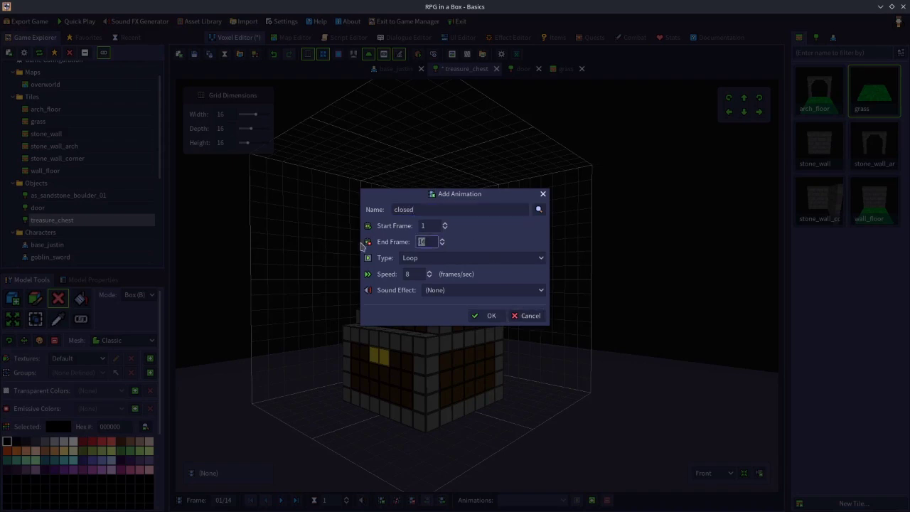
pyautogui.click(431, 258)
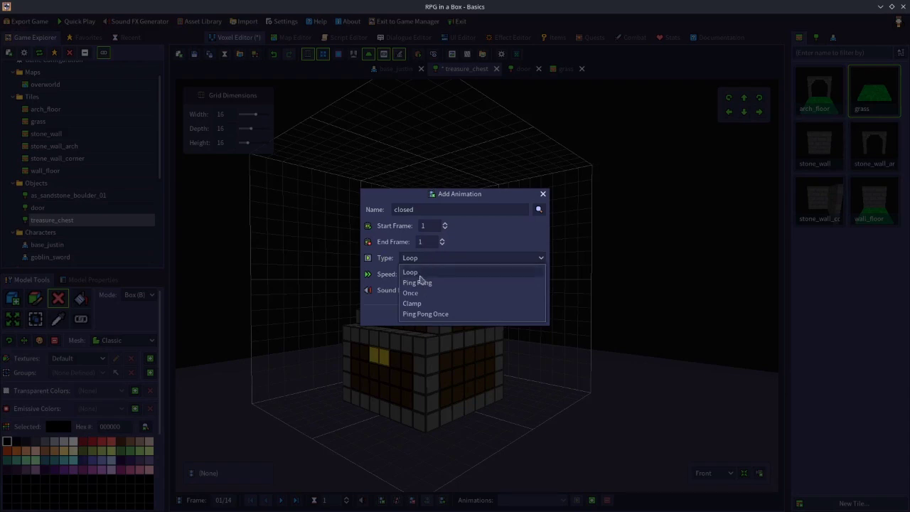
pyautogui.click(420, 304)
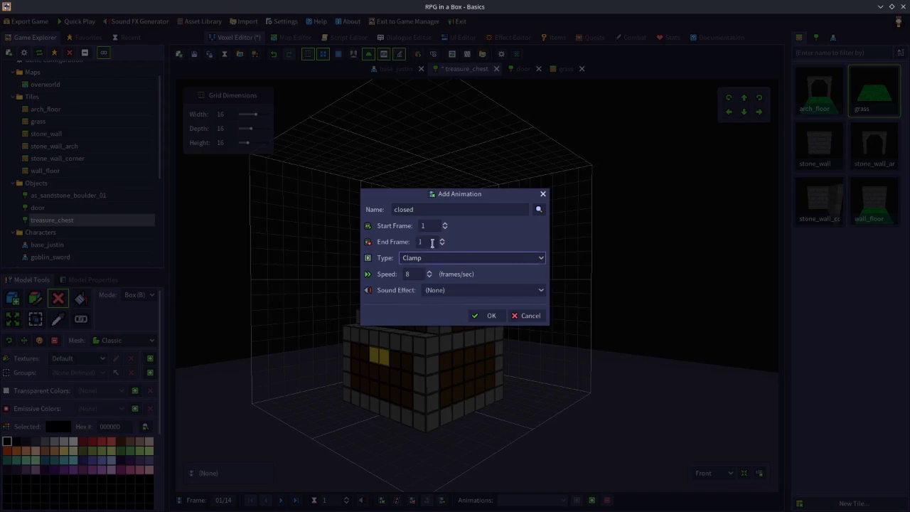
pyautogui.click(489, 317)
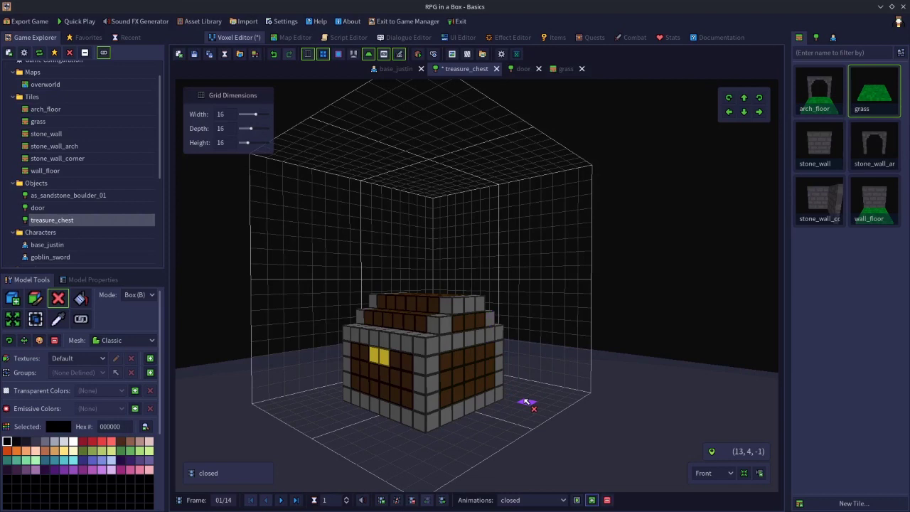
# Go to frame 2 and add a Clamp animation named open with start frame 2 and end frame 2
pyautogui.click(279, 502)
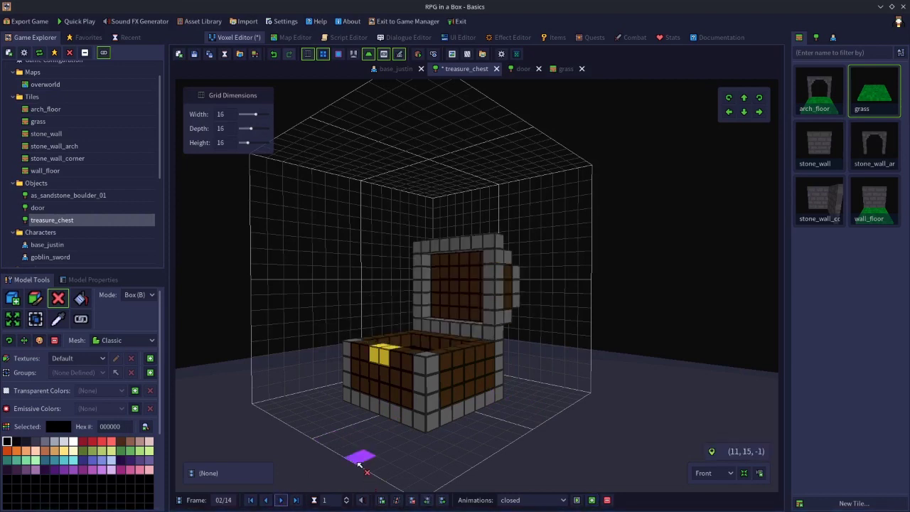
pyautogui.click(591, 501)
pyautogui.write('open')
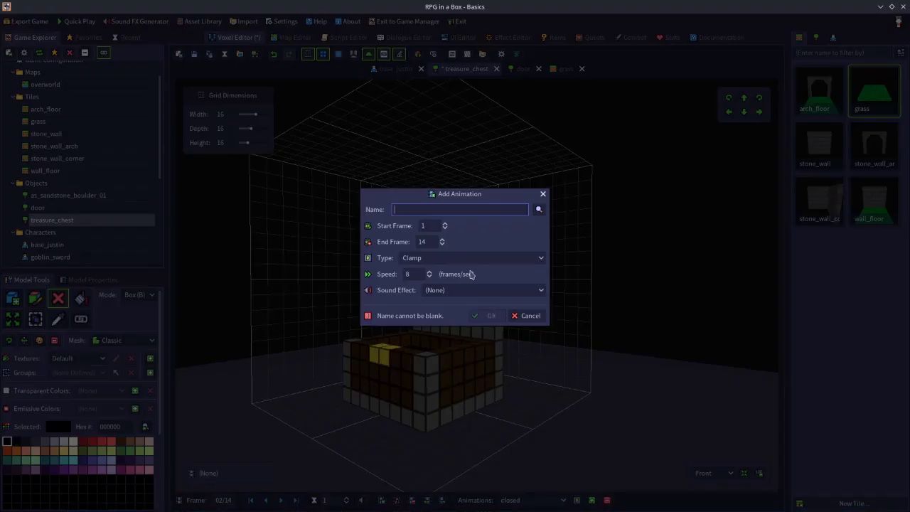
pyautogui.click(445, 223)
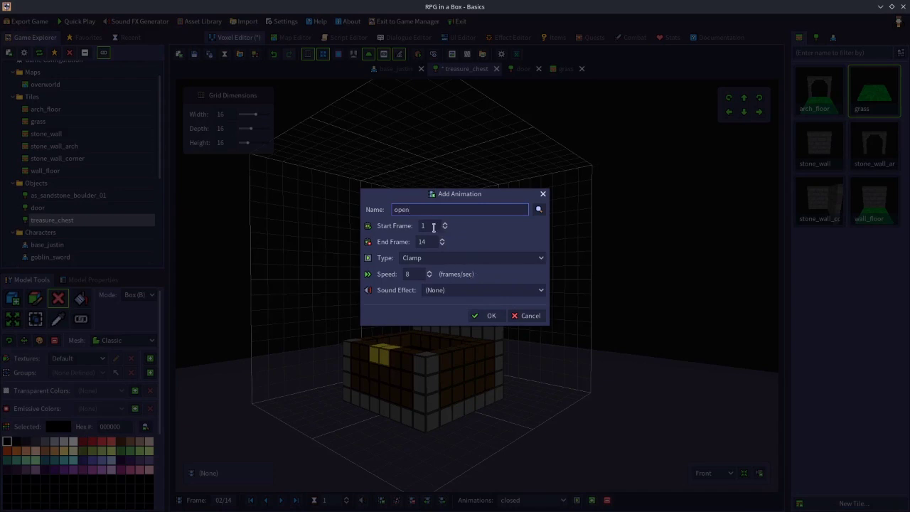
pyautogui.press('Tab')
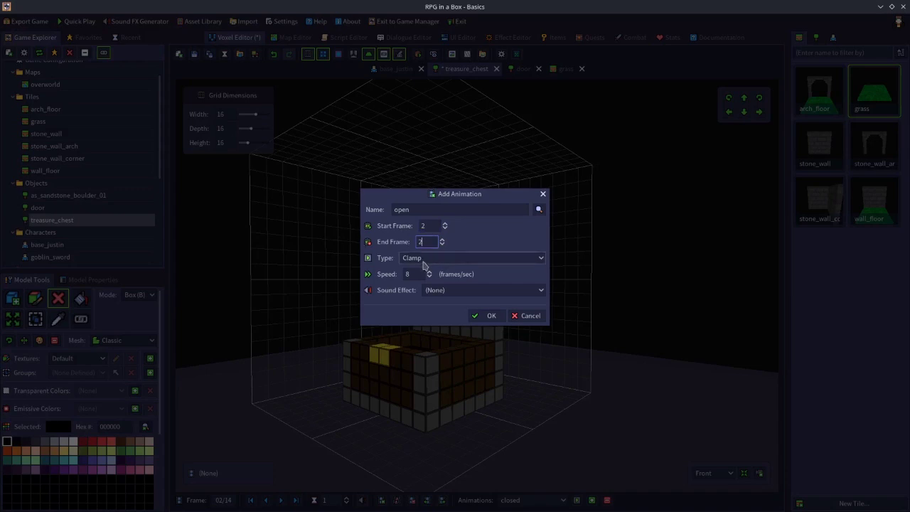
pyautogui.click(481, 316)
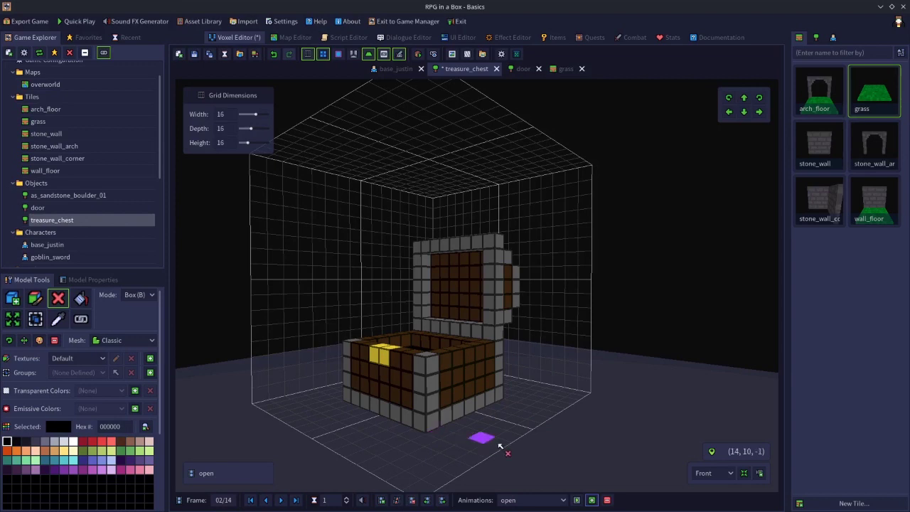
# Step forward past the breaking frames and back to frame 3 to examine where the breaking sequence starts and ends
pyautogui.click(279, 501)
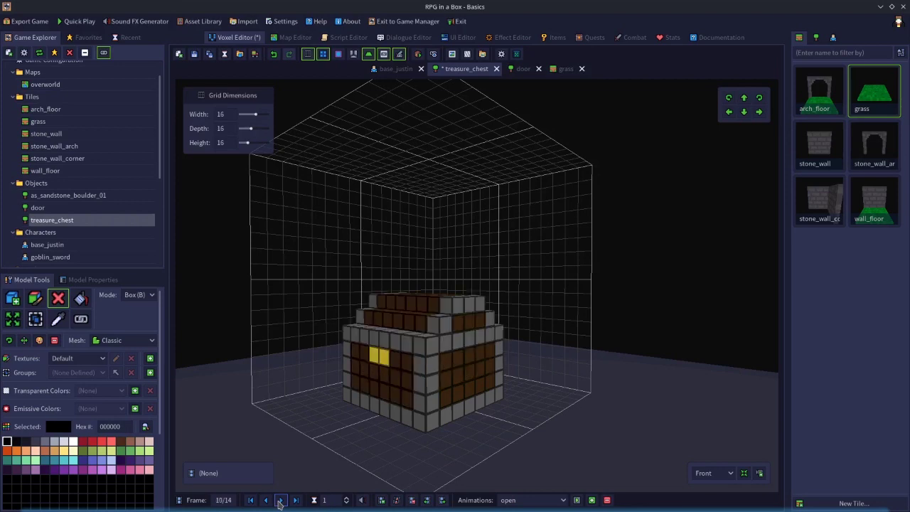
pyautogui.click(280, 502)
pyautogui.click(266, 500)
pyautogui.click(266, 500)
pyautogui.click(267, 500)
pyautogui.click(267, 501)
pyautogui.click(267, 500)
pyautogui.click(266, 500)
pyautogui.click(267, 500)
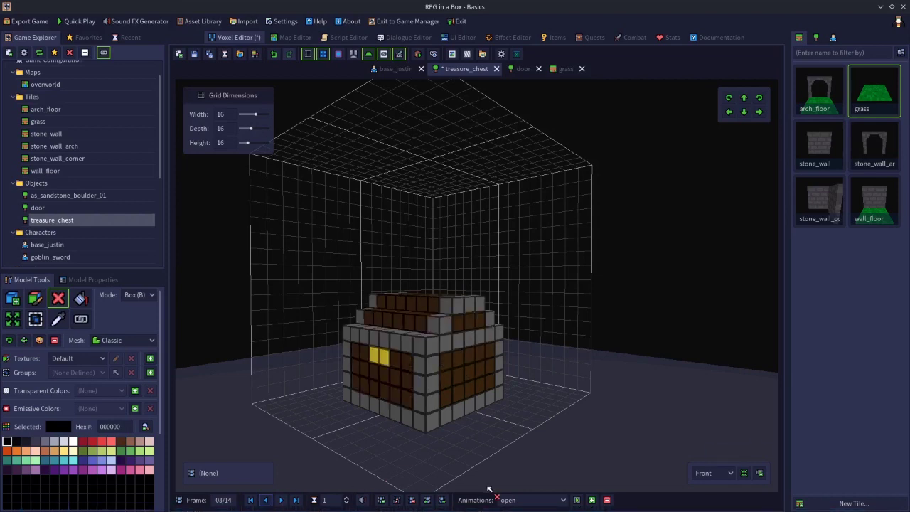
# Add a Clamp animation named break with start frame 3 and end frame 9
pyautogui.click(591, 500)
pyautogui.write('break')
pyautogui.click(427, 225)
pyautogui.press('Tab')
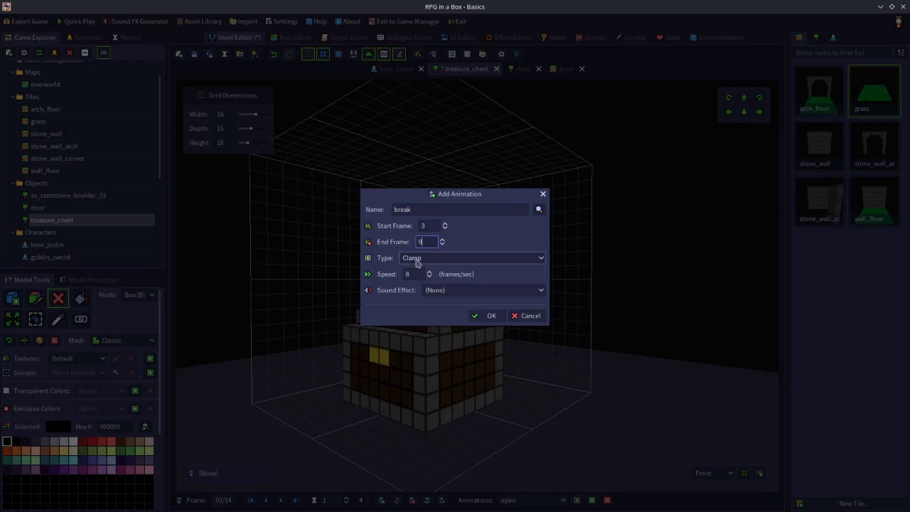
pyautogui.click(484, 318)
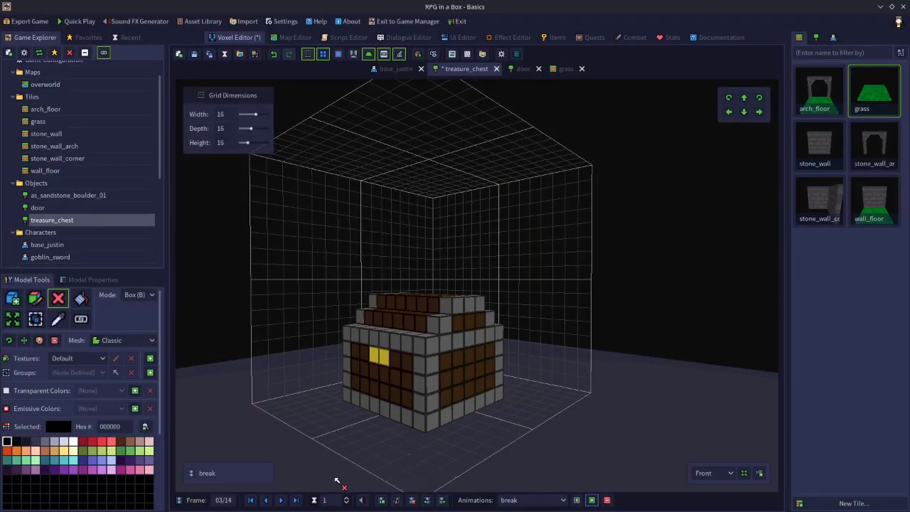
# Advance to frame 14 and add an animation with the predefined name default, start frame 10, end frame 14 and type Loop
pyautogui.click(282, 501)
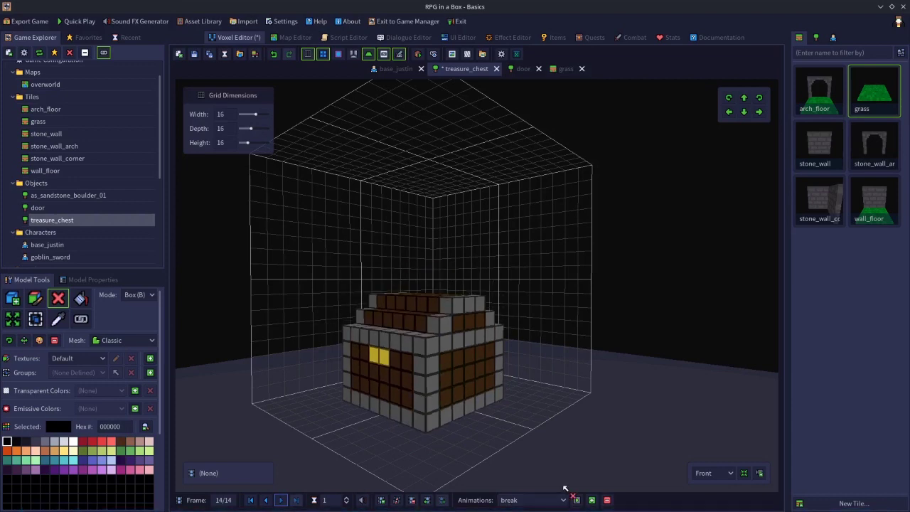
pyautogui.click(592, 500)
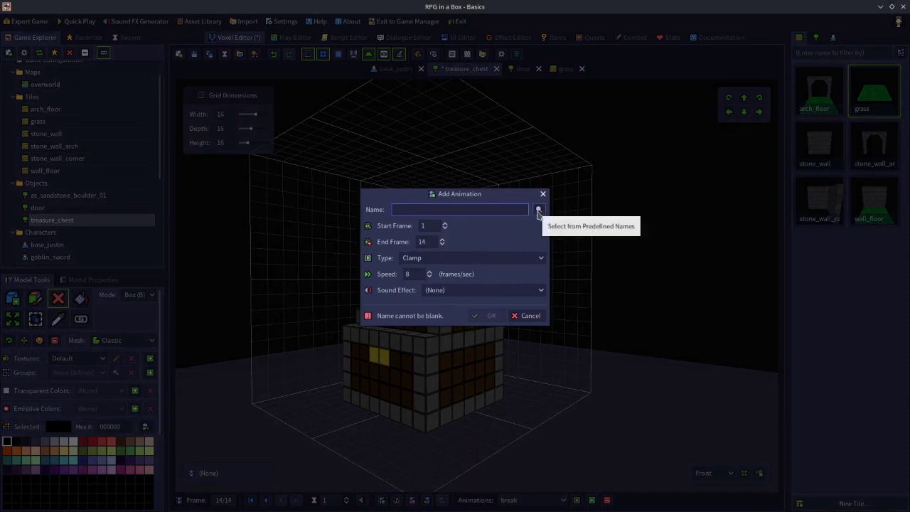
pyautogui.click(538, 210)
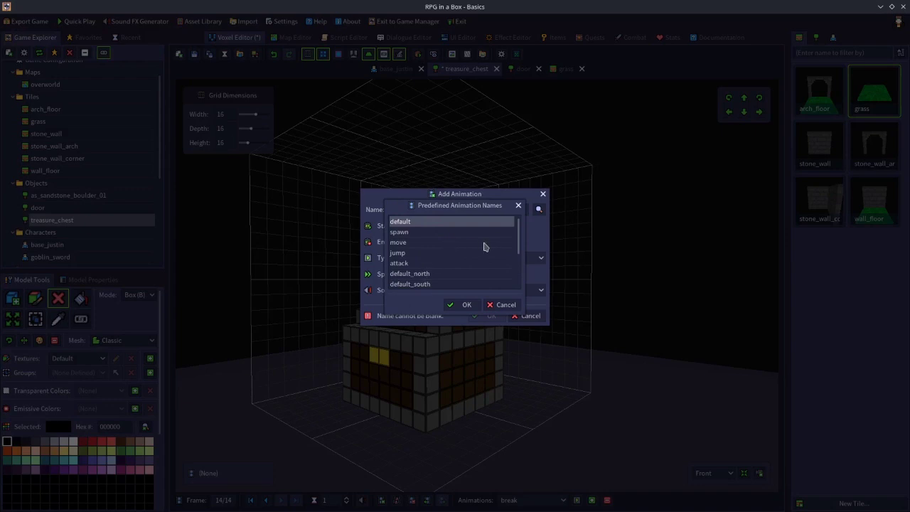
pyautogui.scroll(-2, 518, 255)
pyautogui.scroll(3, 518, 254)
pyautogui.click(466, 304)
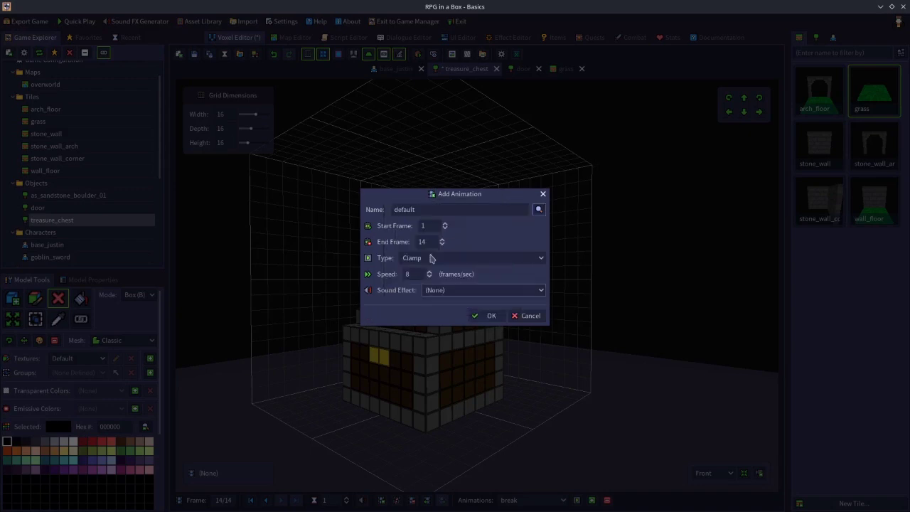
pyautogui.moveTo(428, 225); pyautogui.dragTo(347, 227)
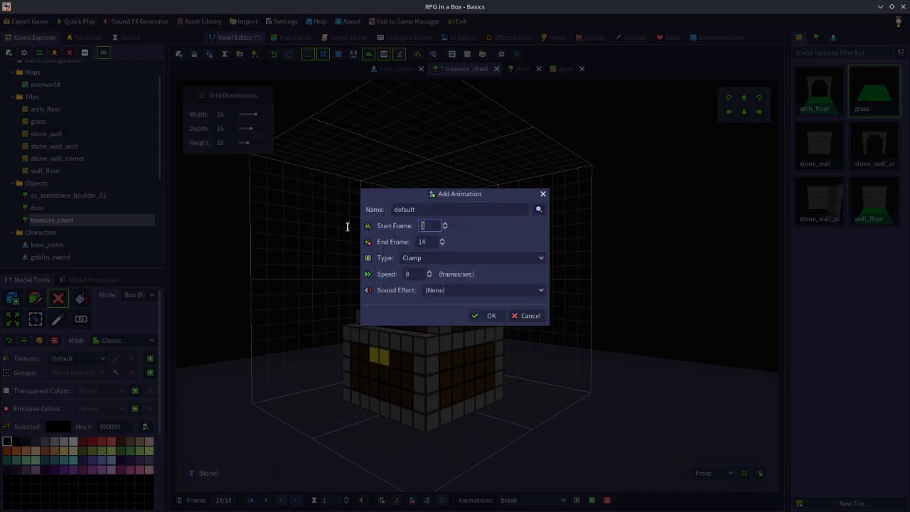
pyautogui.write('10')
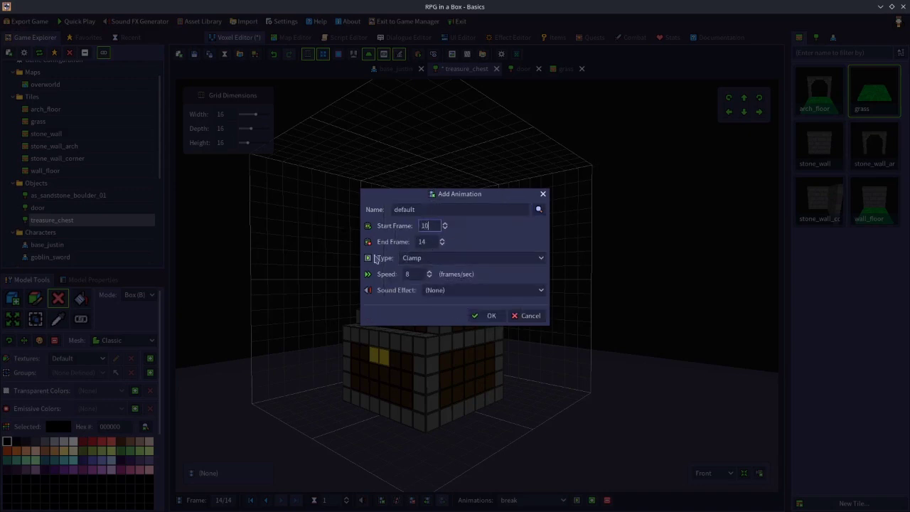
pyautogui.click(425, 261)
pyautogui.click(411, 272)
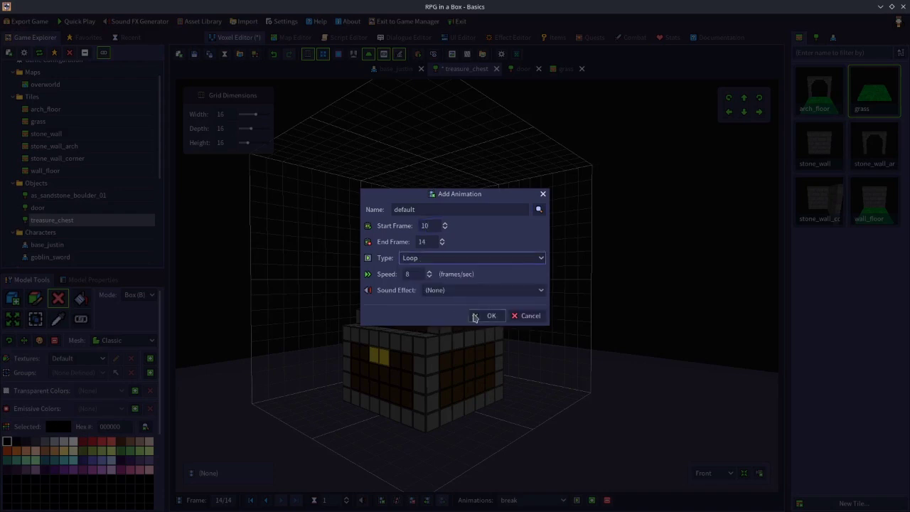
pyautogui.click(476, 316)
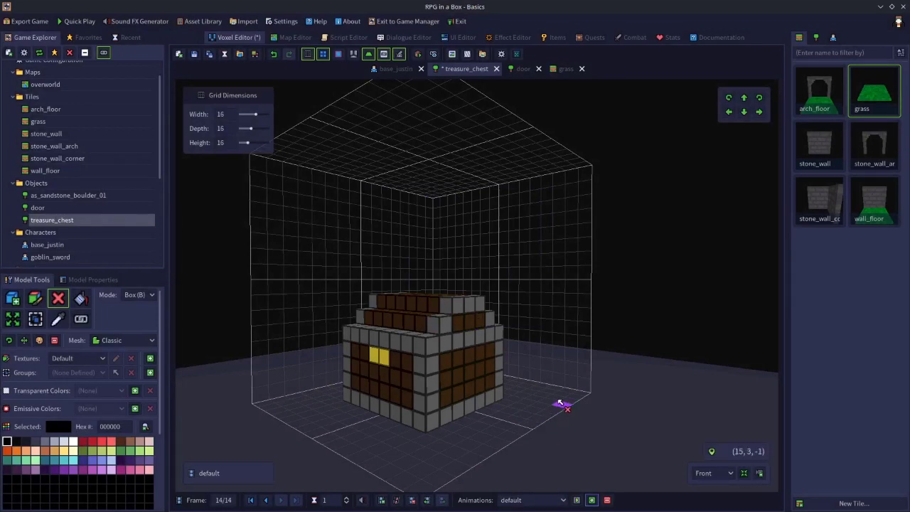
# Select the break animation and play it to preview the chest breaking apart
pyautogui.click(543, 500)
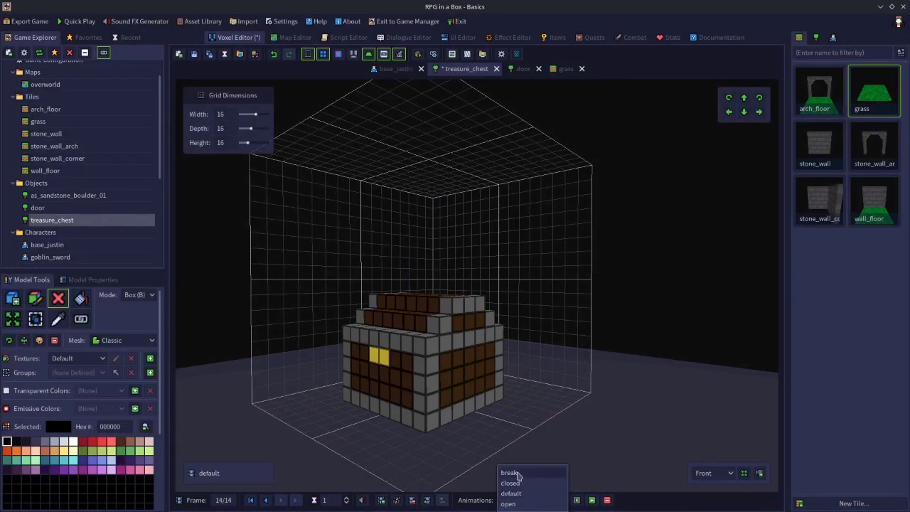
pyautogui.click(519, 473)
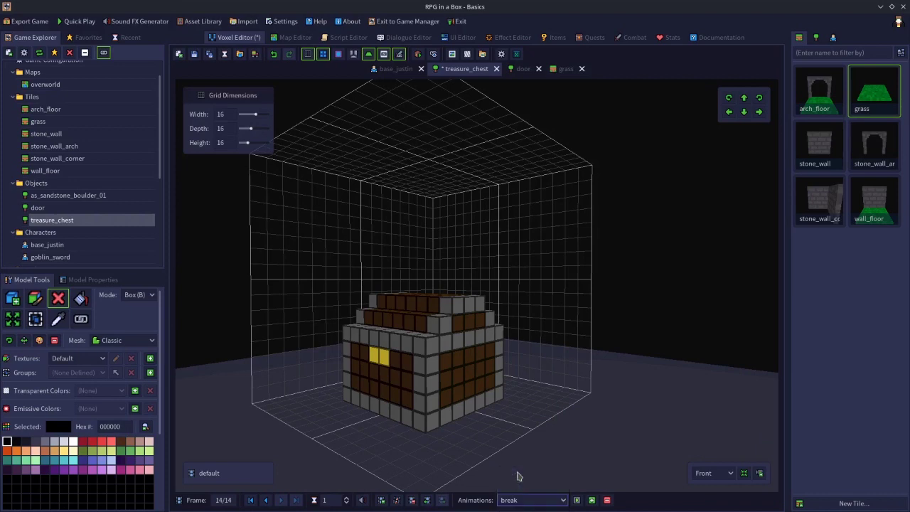
pyautogui.click(576, 501)
pyautogui.click(576, 500)
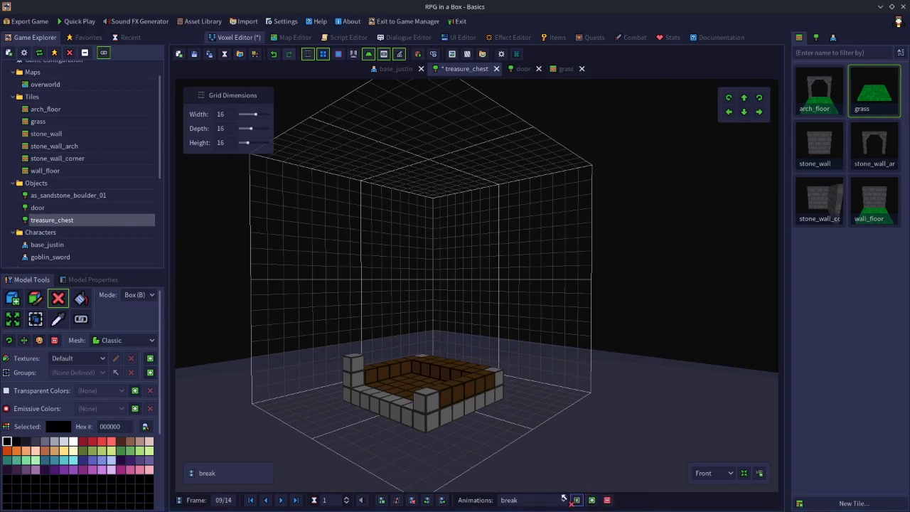
# Switch to the closed animation and play it to preview the shut chest
pyautogui.click(558, 500)
pyautogui.click(529, 482)
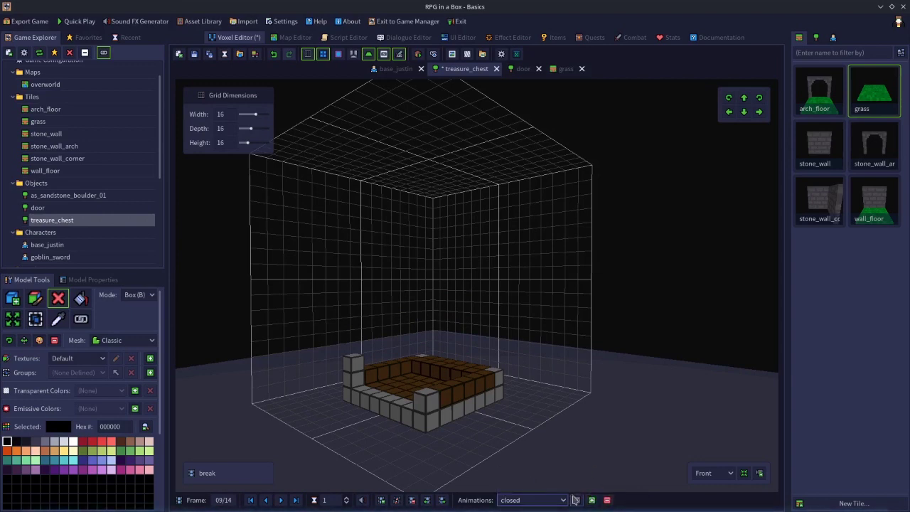
pyautogui.click(576, 500)
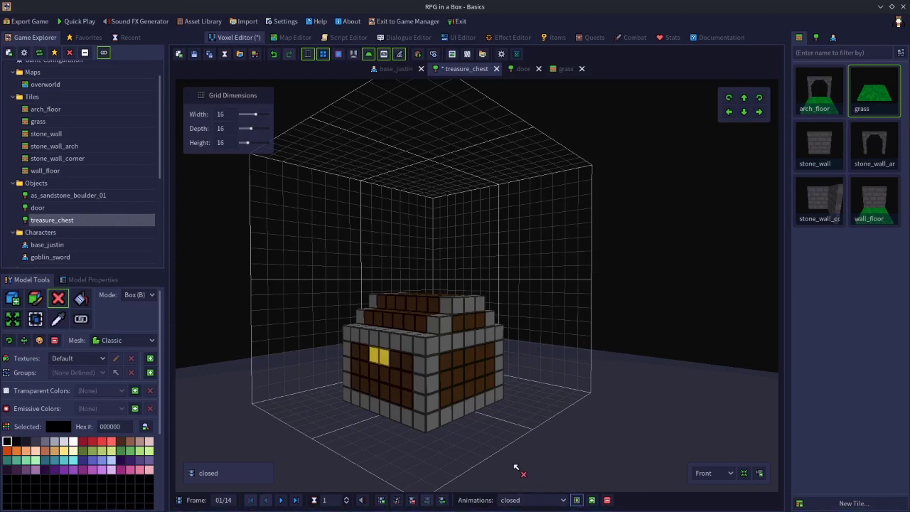
# Preview the open animation on the chest and return to the closed animation
pyautogui.click(513, 500)
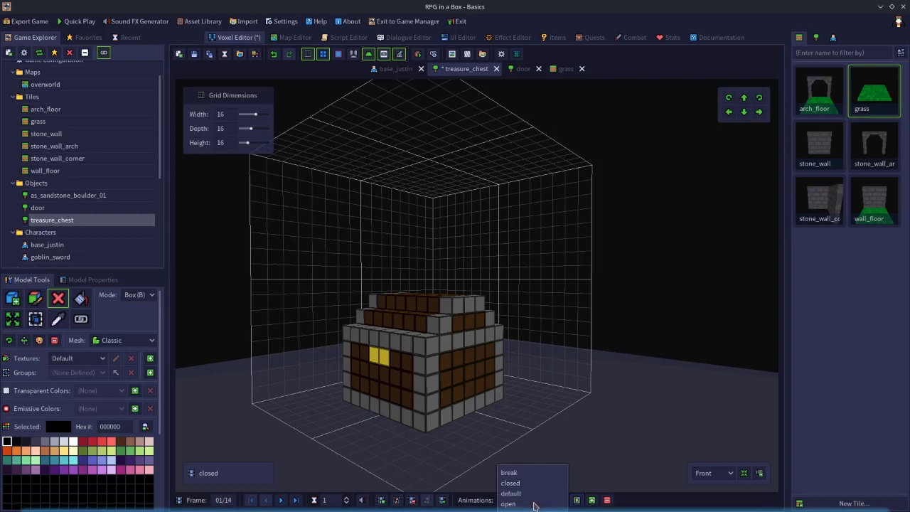
pyautogui.click(529, 503)
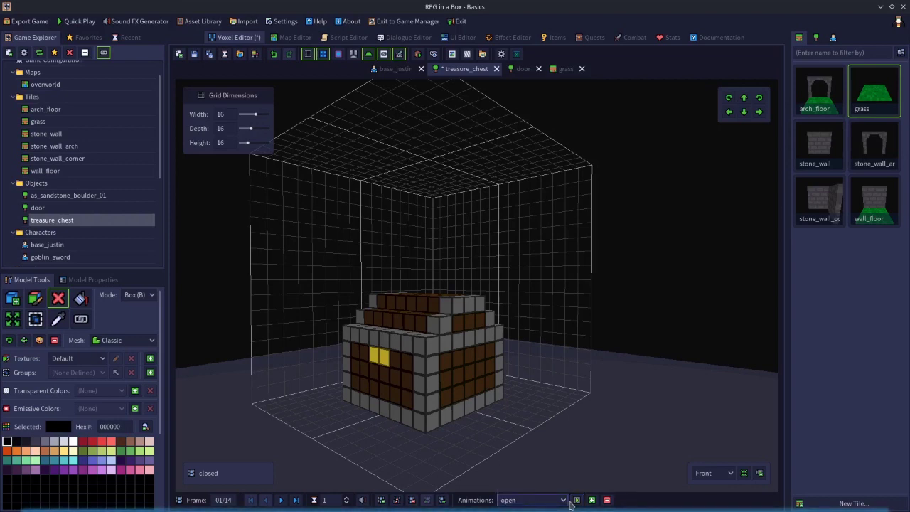
pyautogui.click(576, 501)
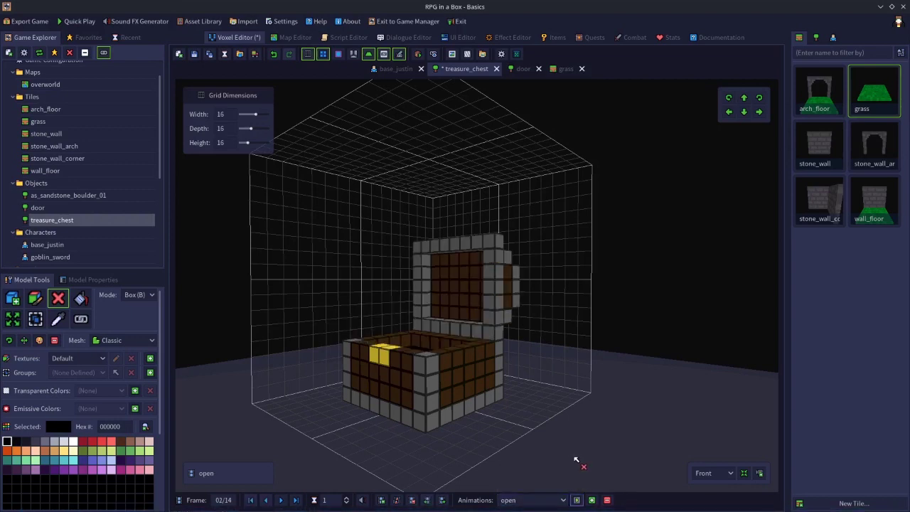
pyautogui.click(541, 501)
pyautogui.click(510, 483)
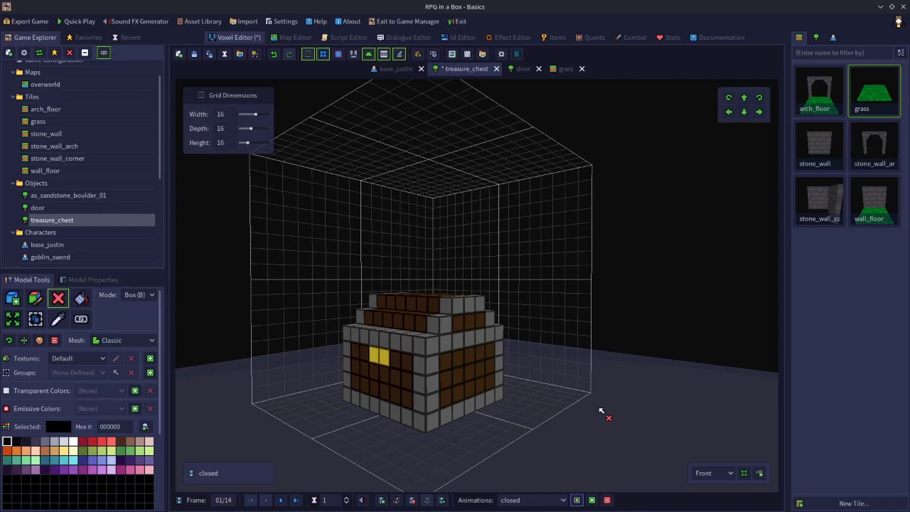
# Select the default animation and play it to check its looping motion
pyautogui.click(530, 498)
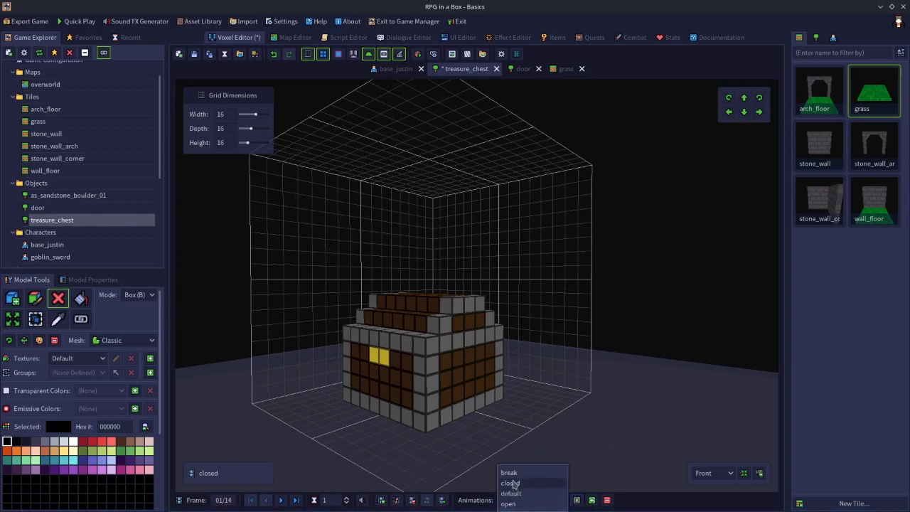
pyautogui.click(513, 493)
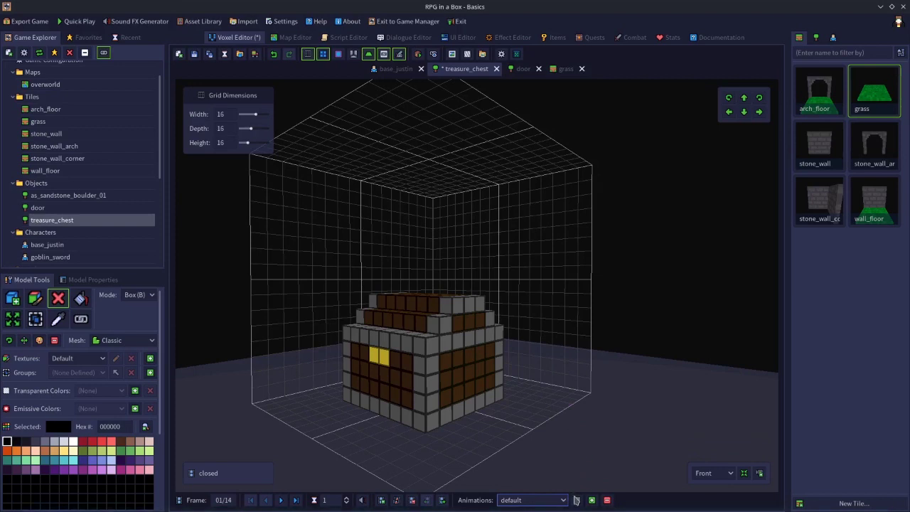
pyautogui.click(577, 500)
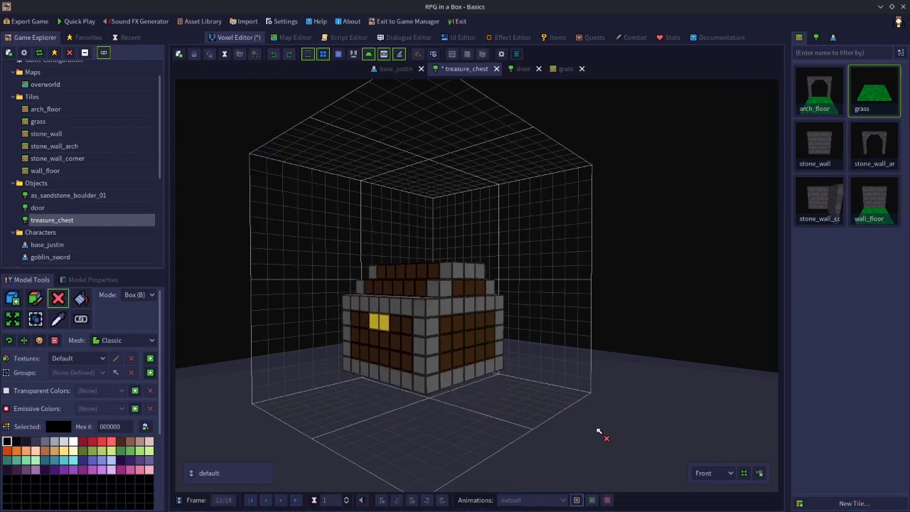